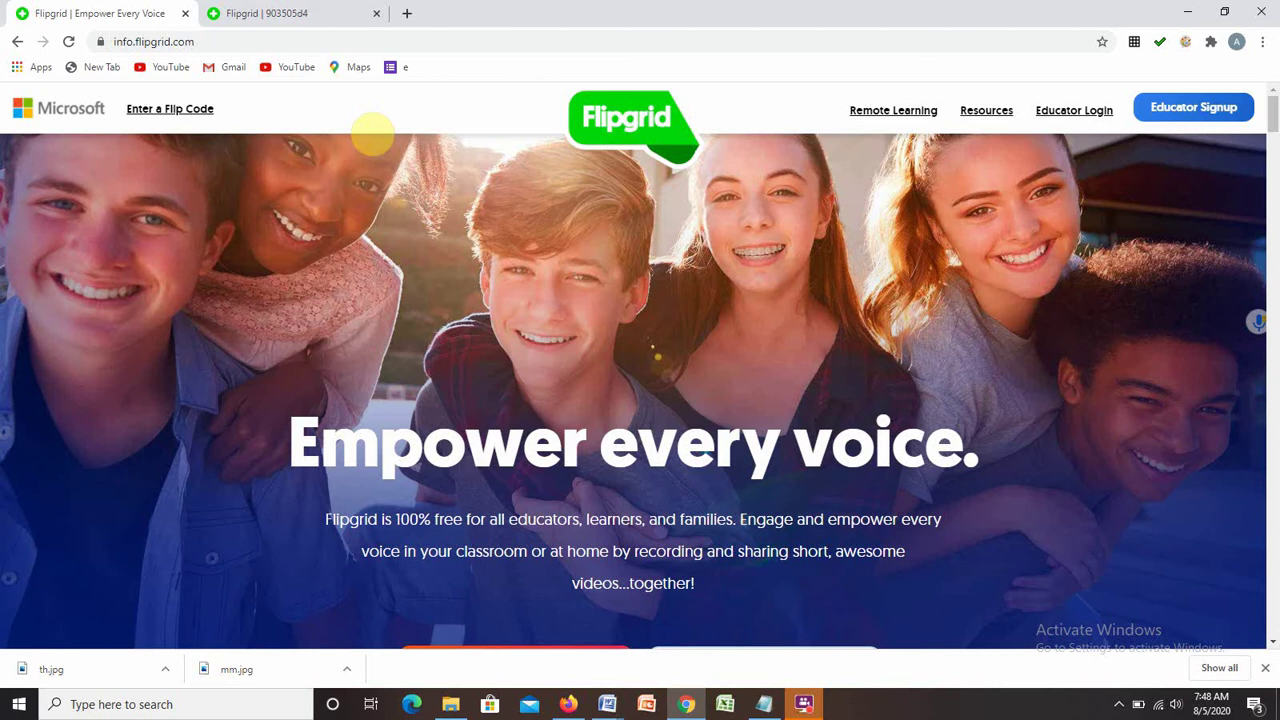
Go to google.com, then load the flipgrid.com homepage.
click(857, 40)
text(google.com)
key(Return)
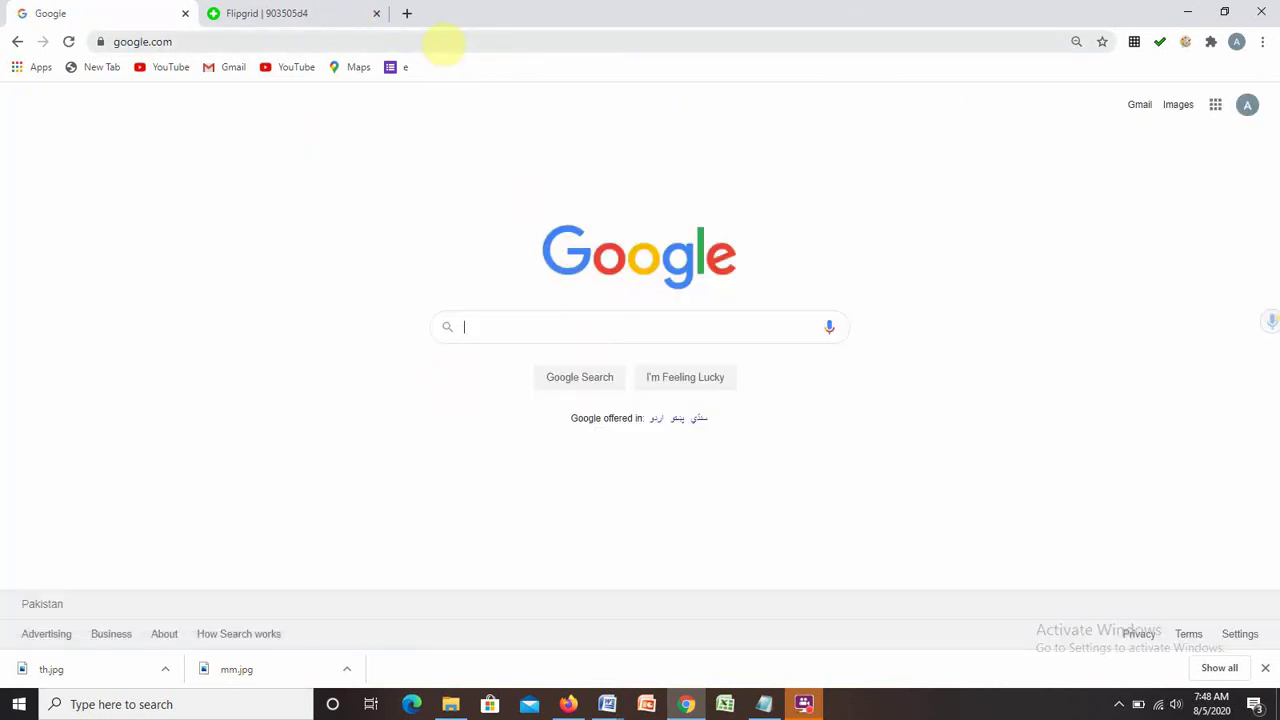
click(443, 41)
text(fli)
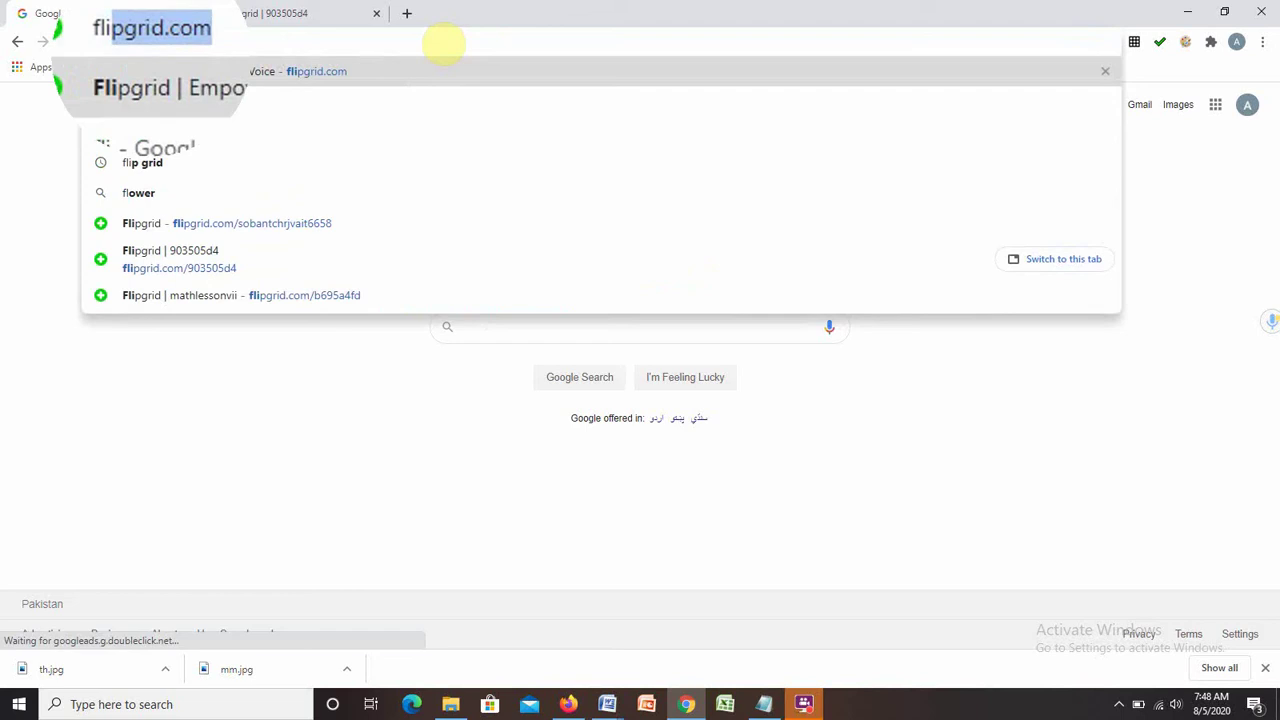
text(pgrid)
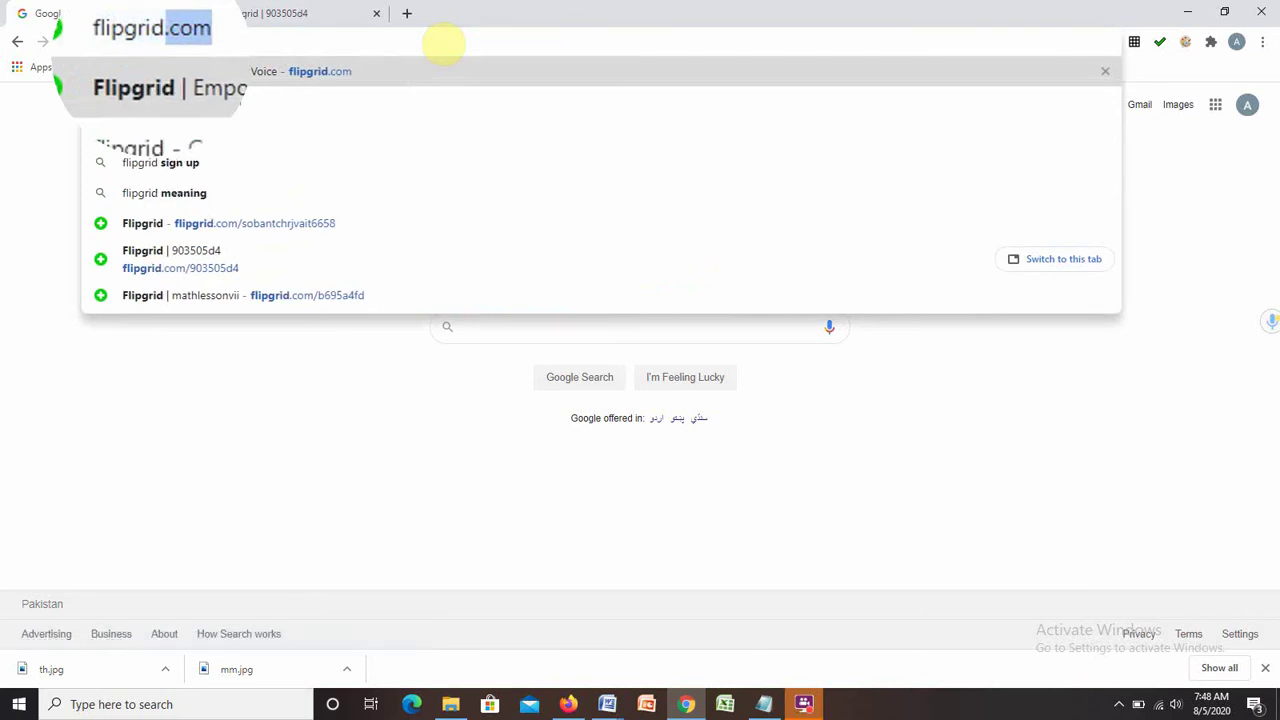
text(.com)
key(Return)
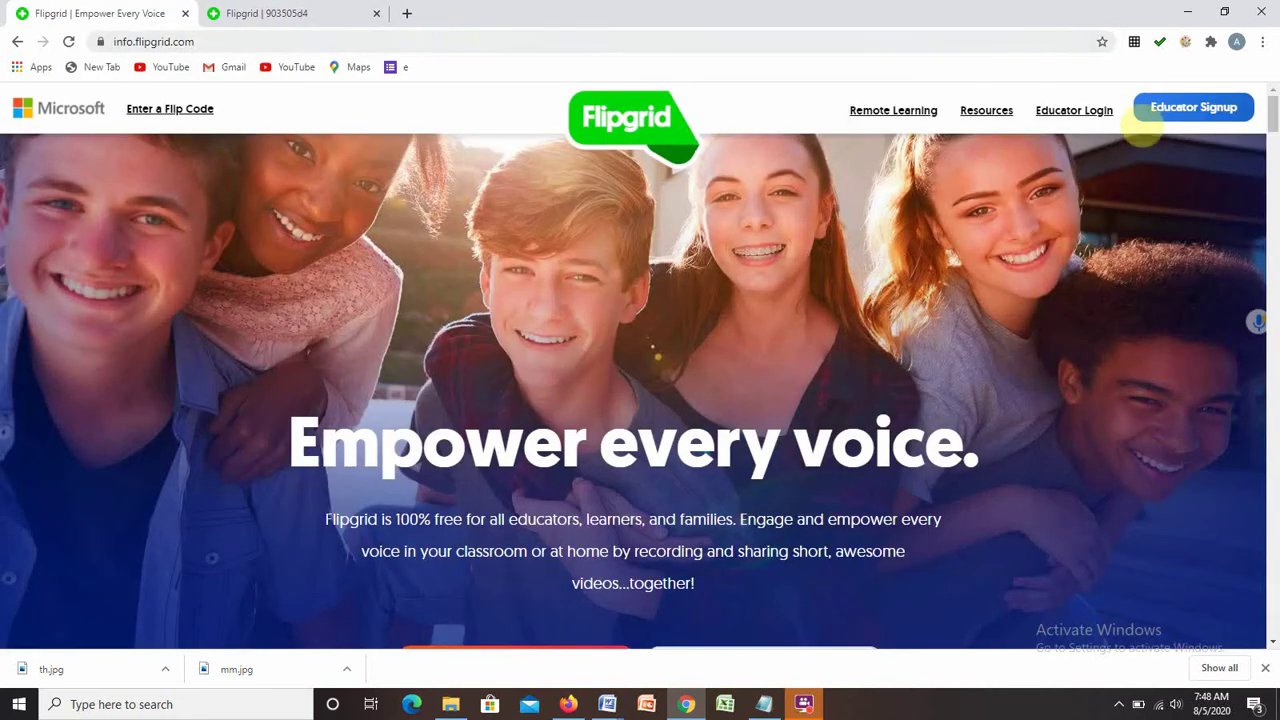
Start educator sign-up using the Google account.
click(1176, 110)
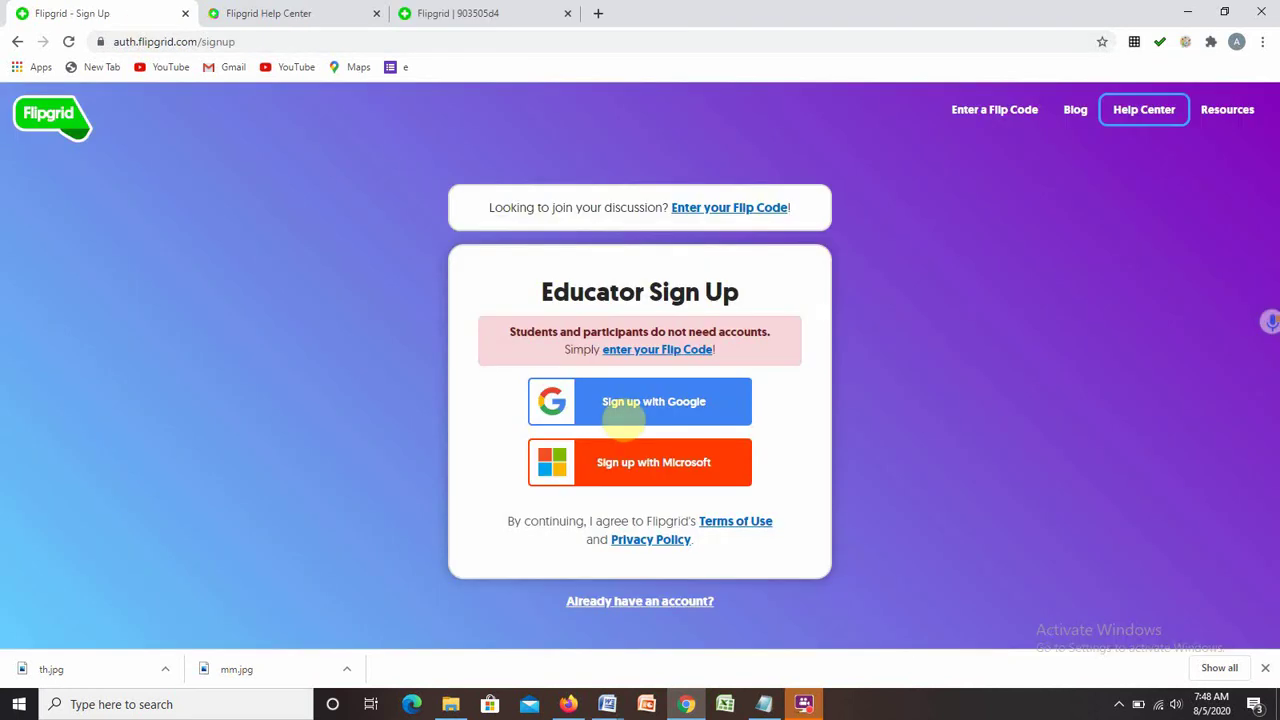
click(623, 418)
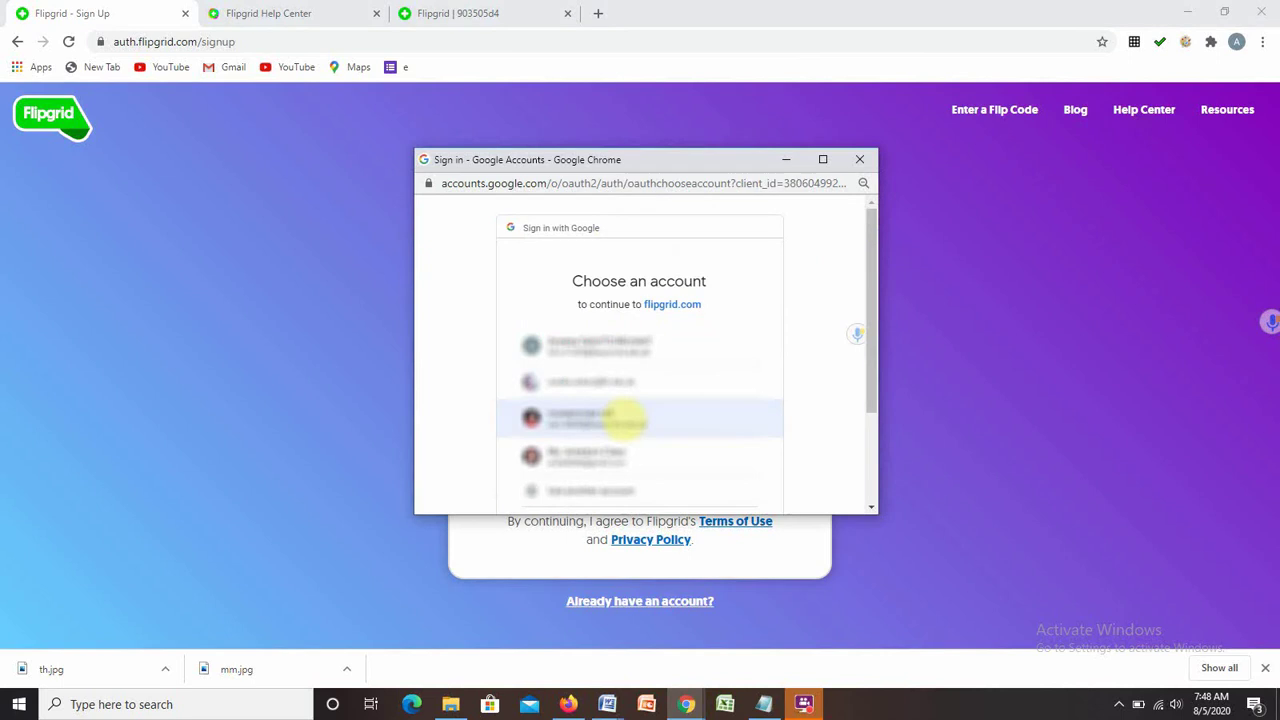
click(623, 418)
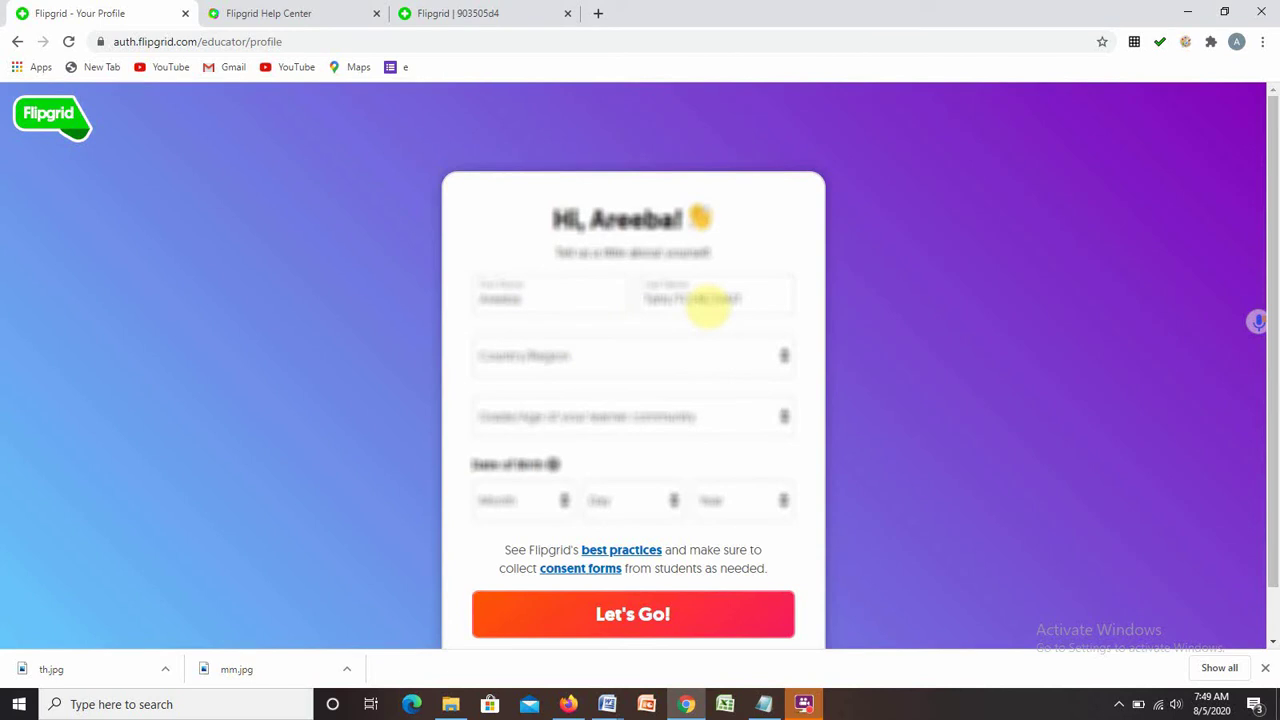
Edit the last name, choose the country, and set the learner community to Middle school.
click(712, 290)
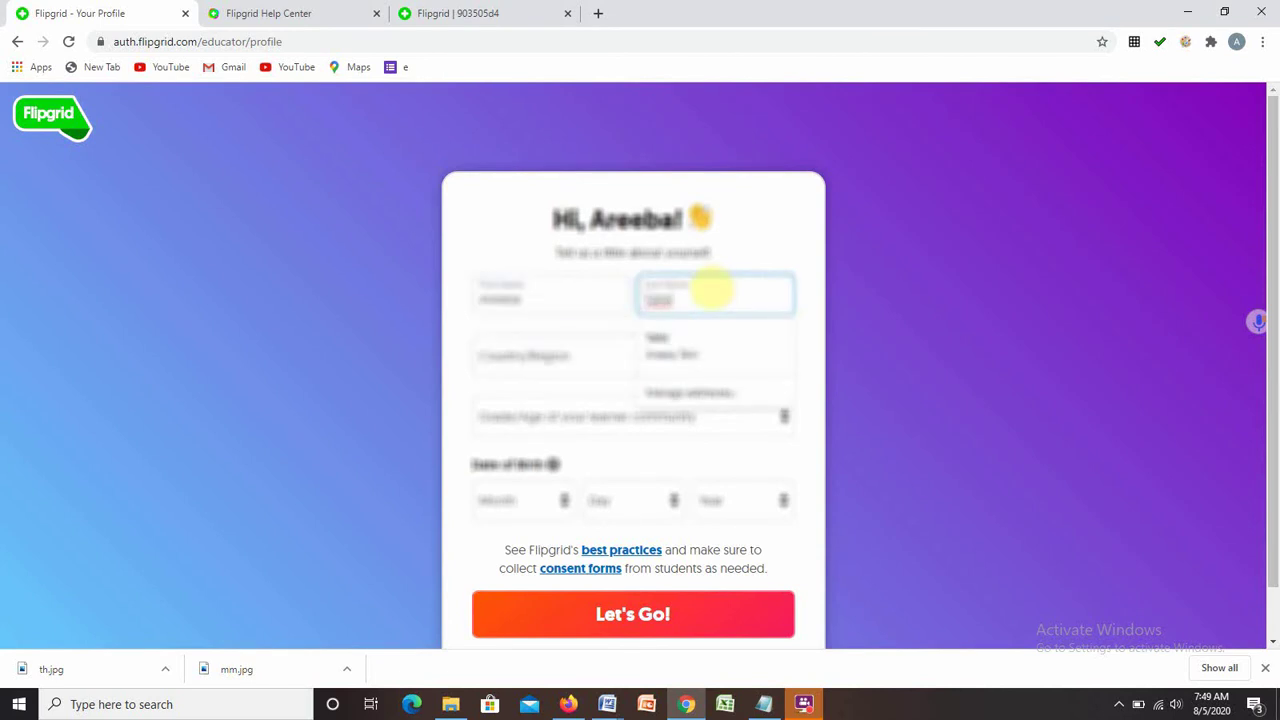
click(578, 372)
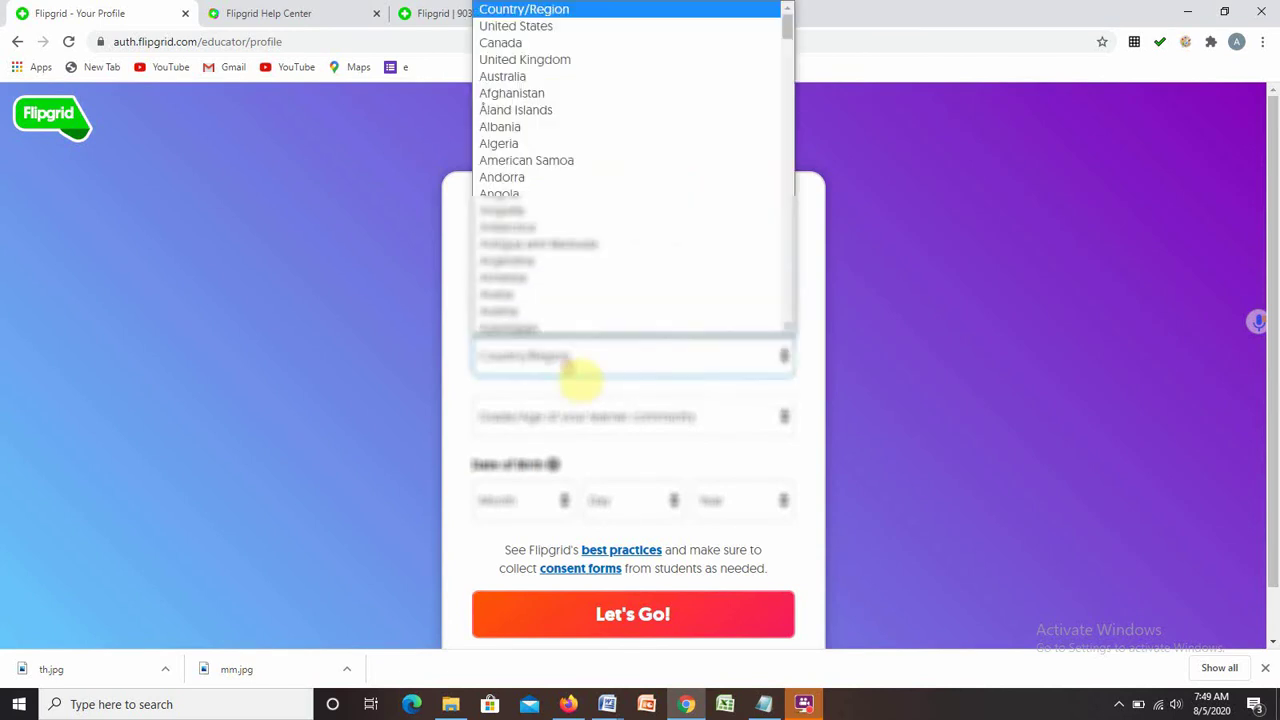
click(578, 272)
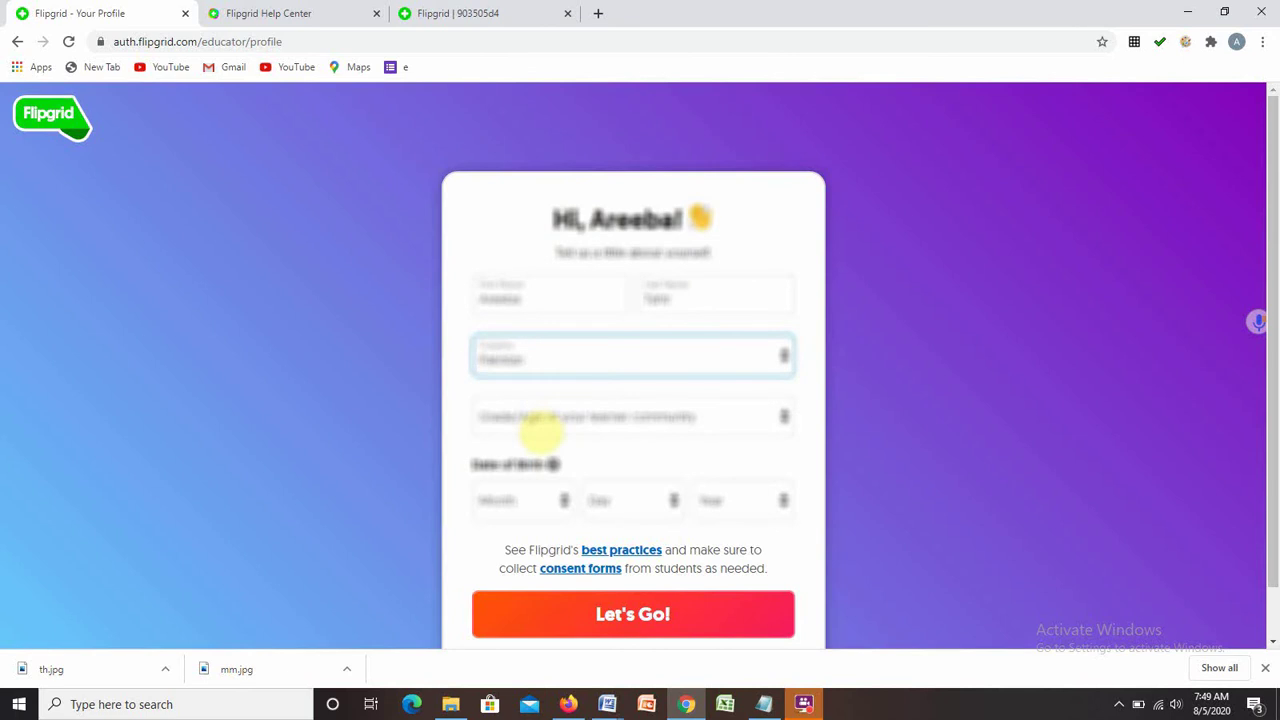
click(785, 418)
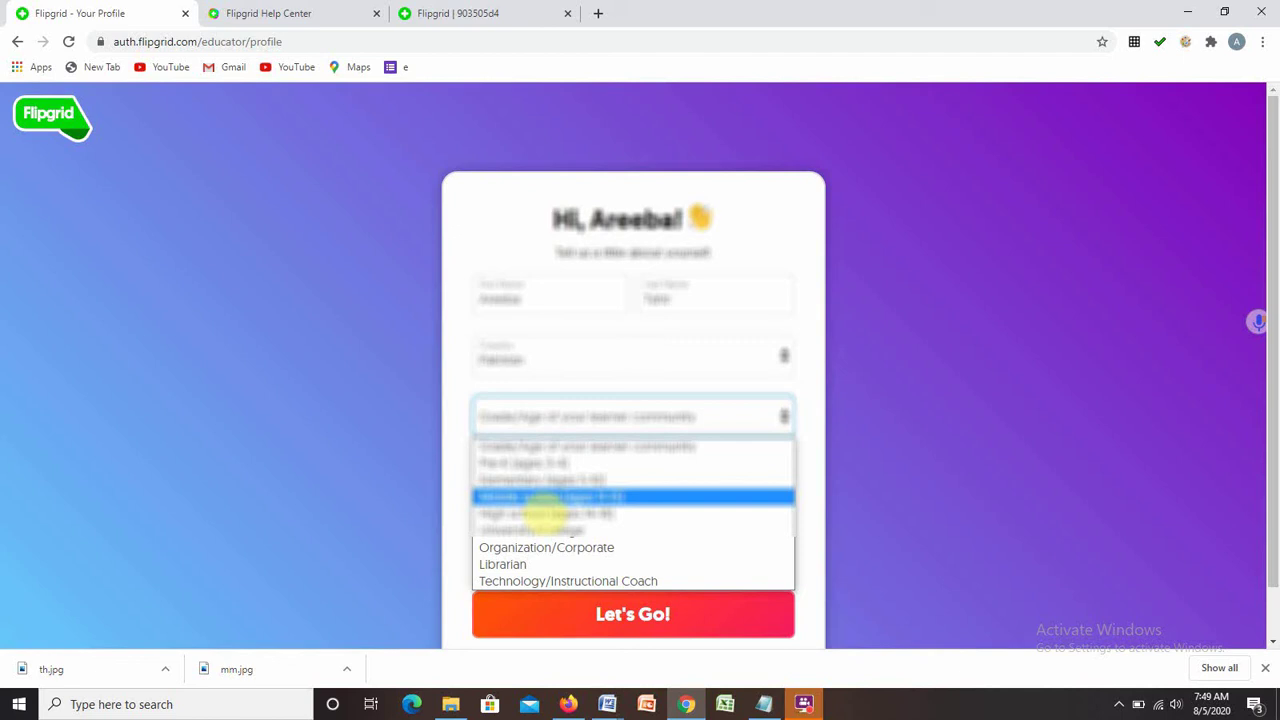
click(543, 498)
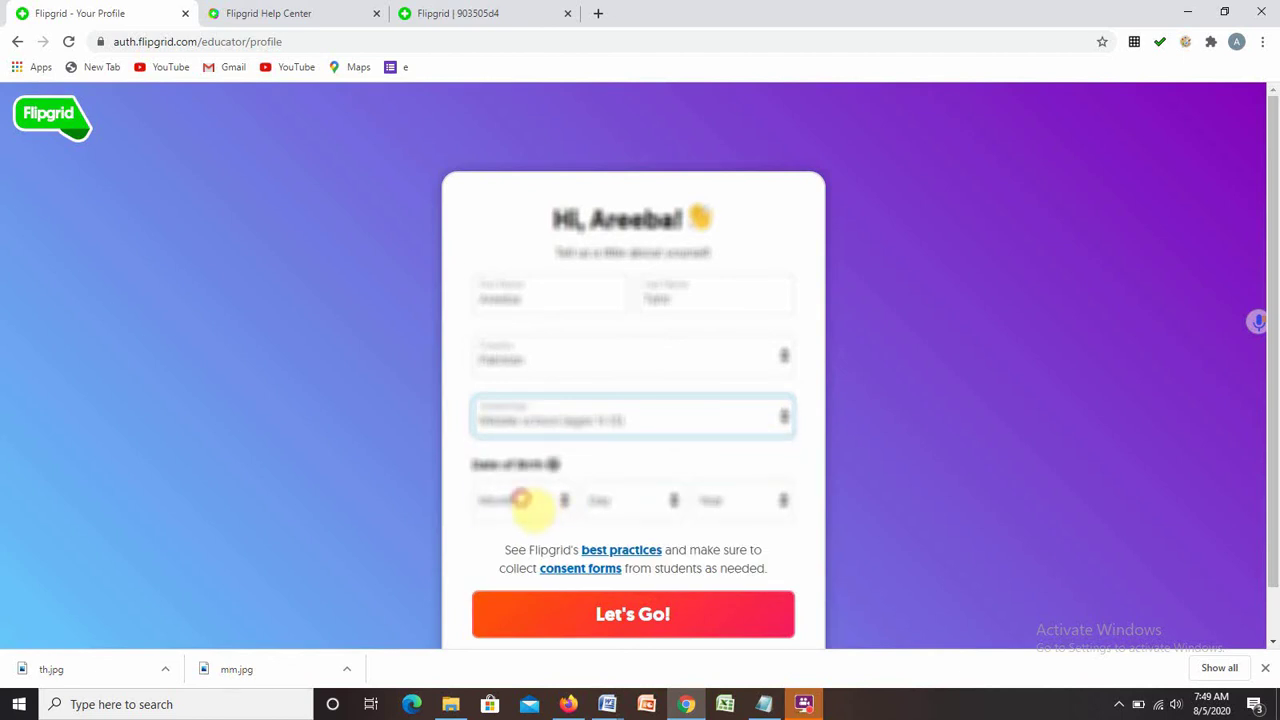
Enter the birth month, day and year, then submit the profile.
click(530, 505)
click(500, 302)
click(630, 500)
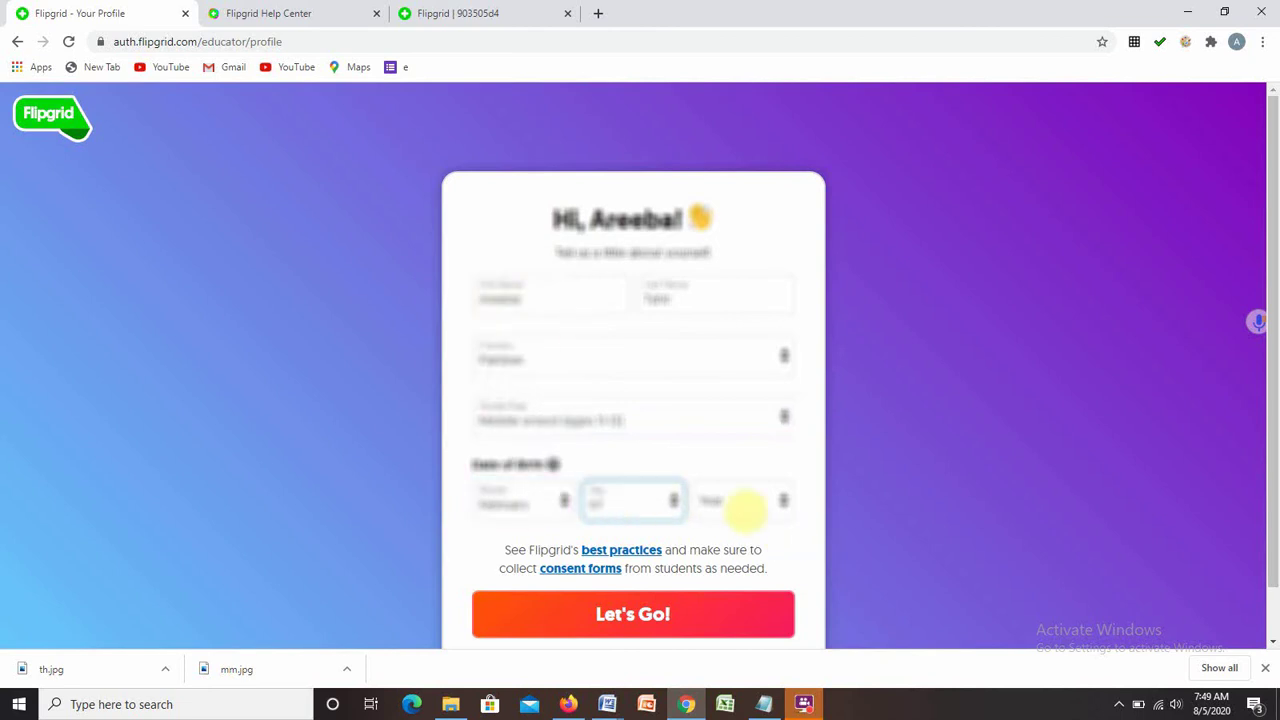
click(740, 500)
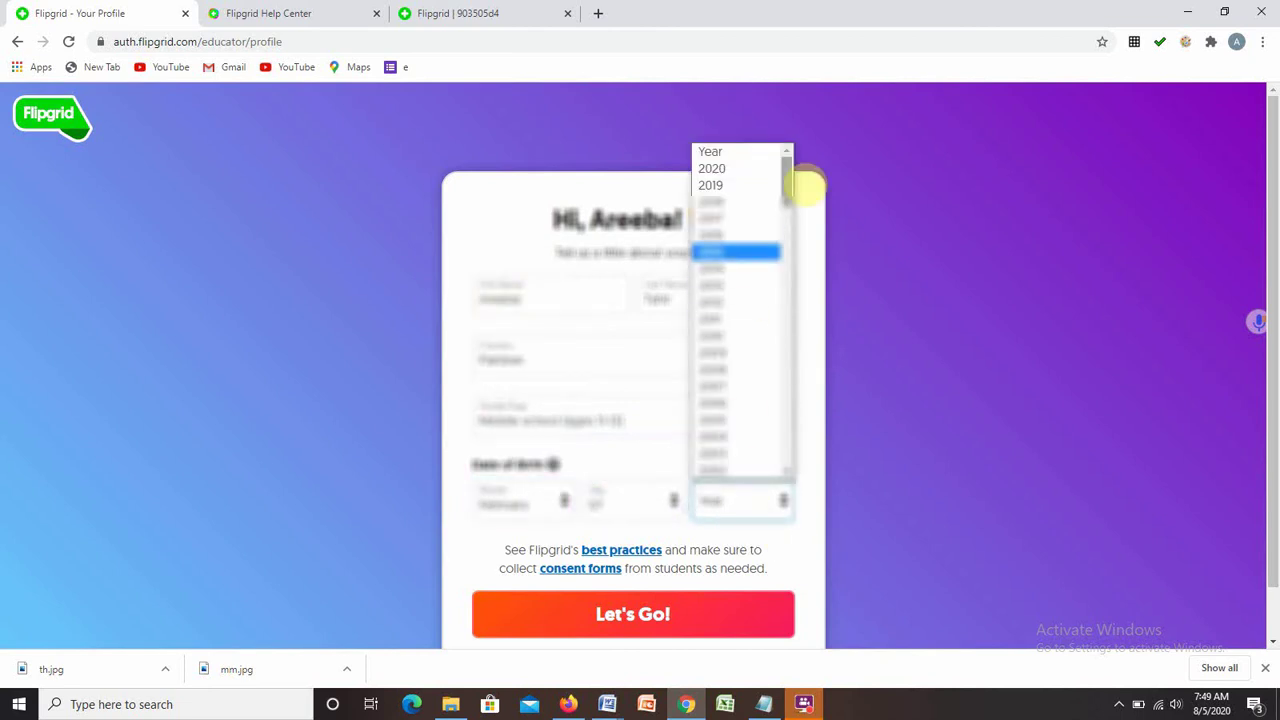
drag(800, 180, 802, 235)
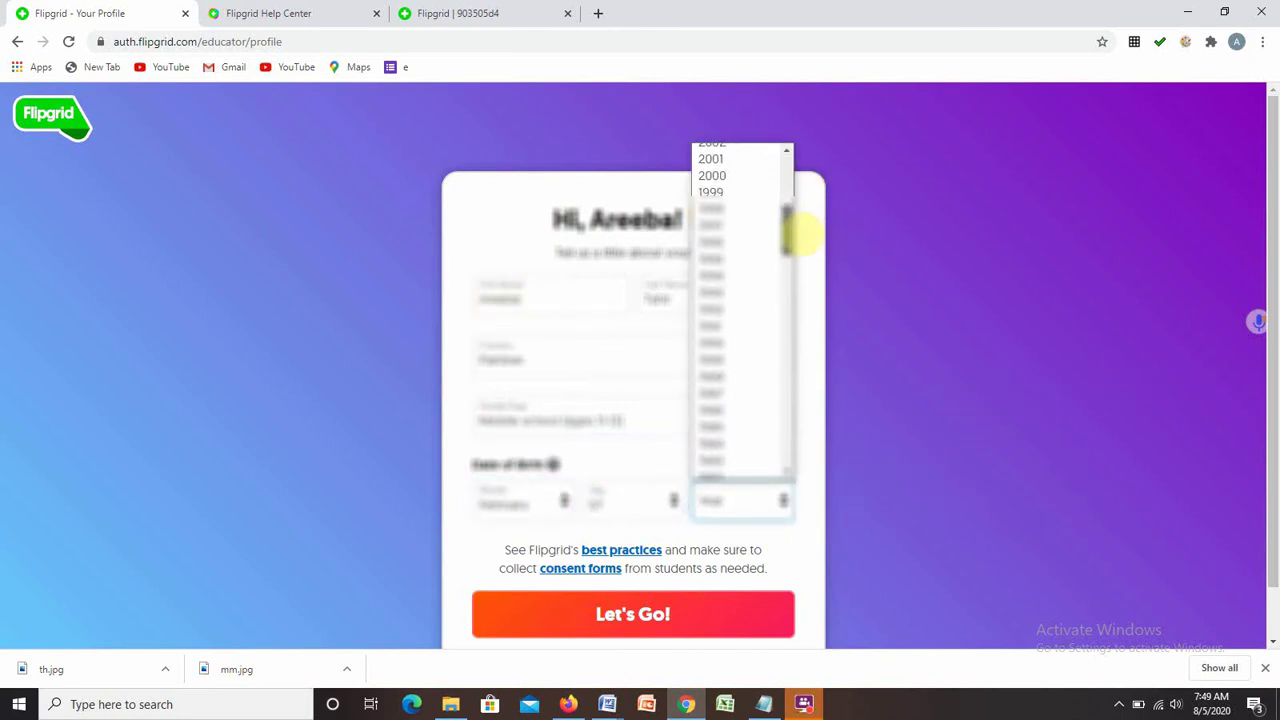
click(716, 418)
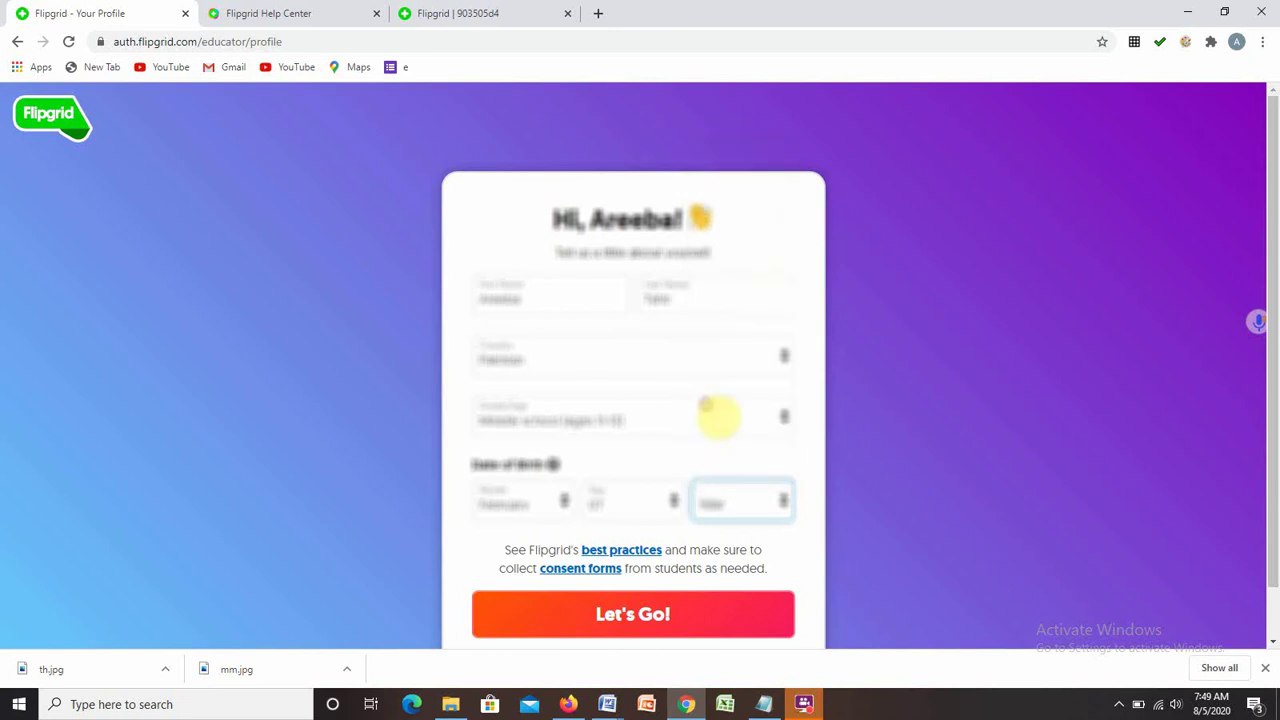
click(590, 624)
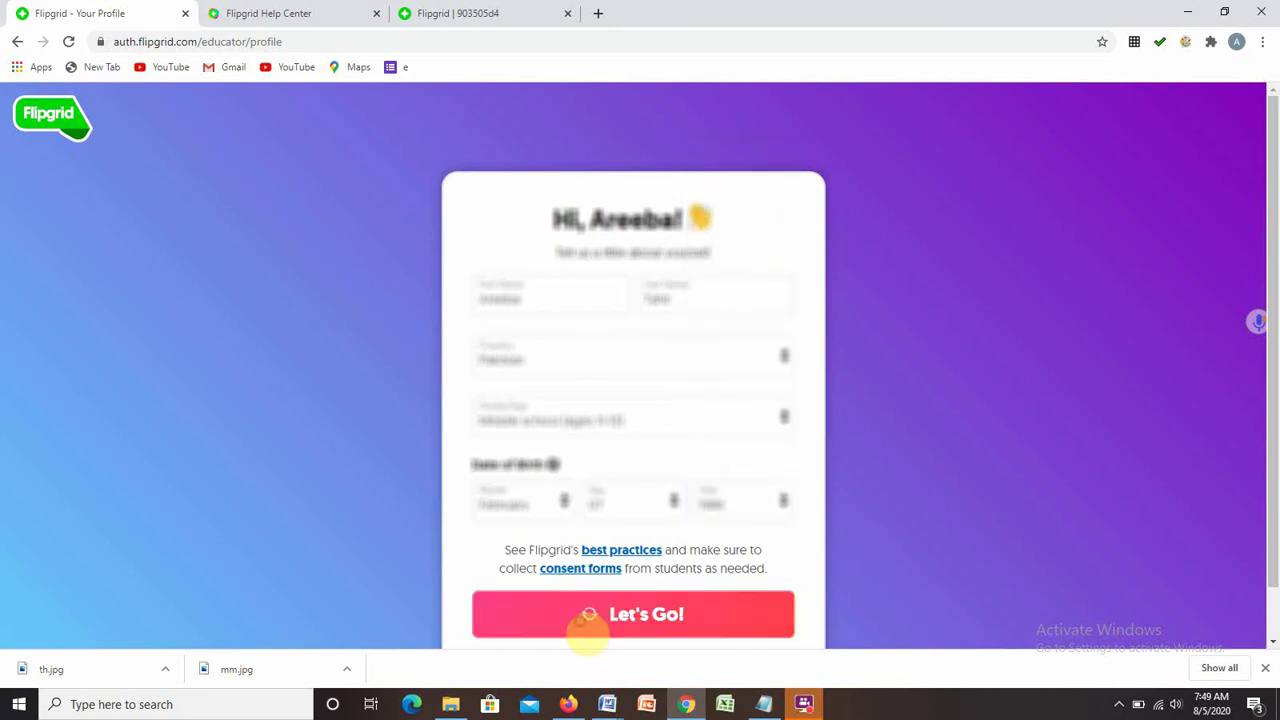
Start the first grid, name it 'Math Class VII', and choose School Email access.
click(884, 436)
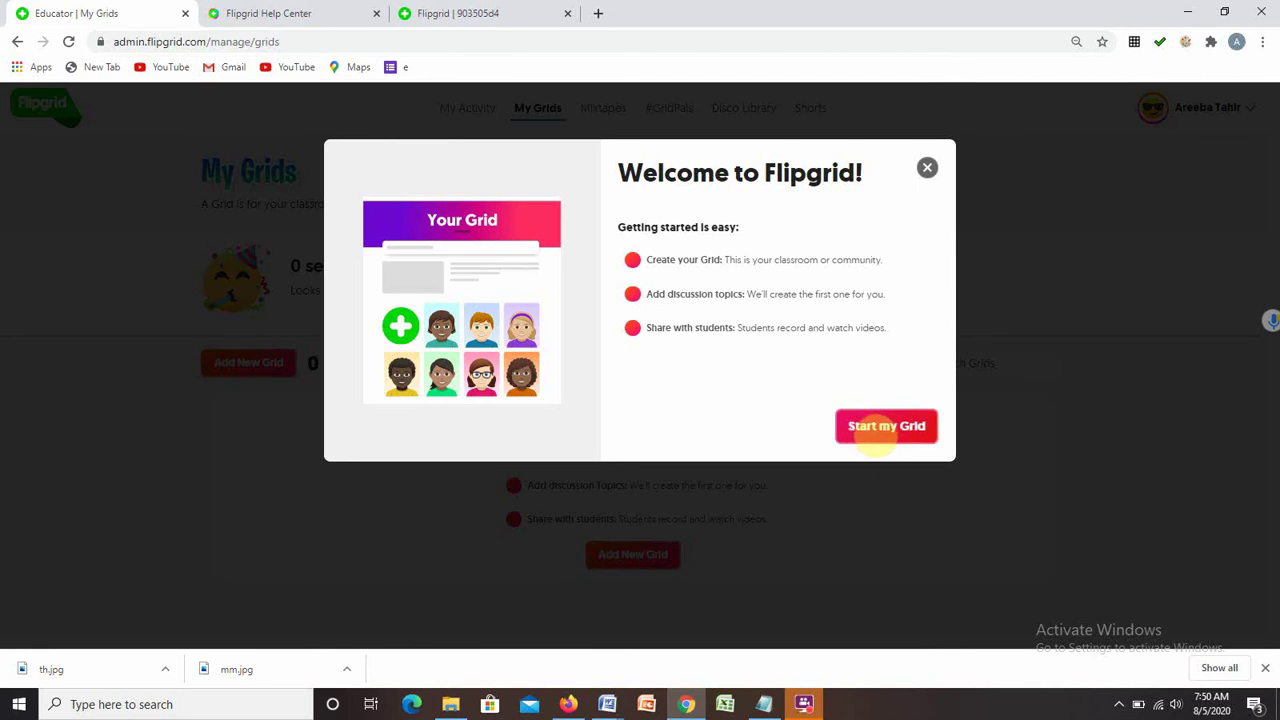
click(865, 427)
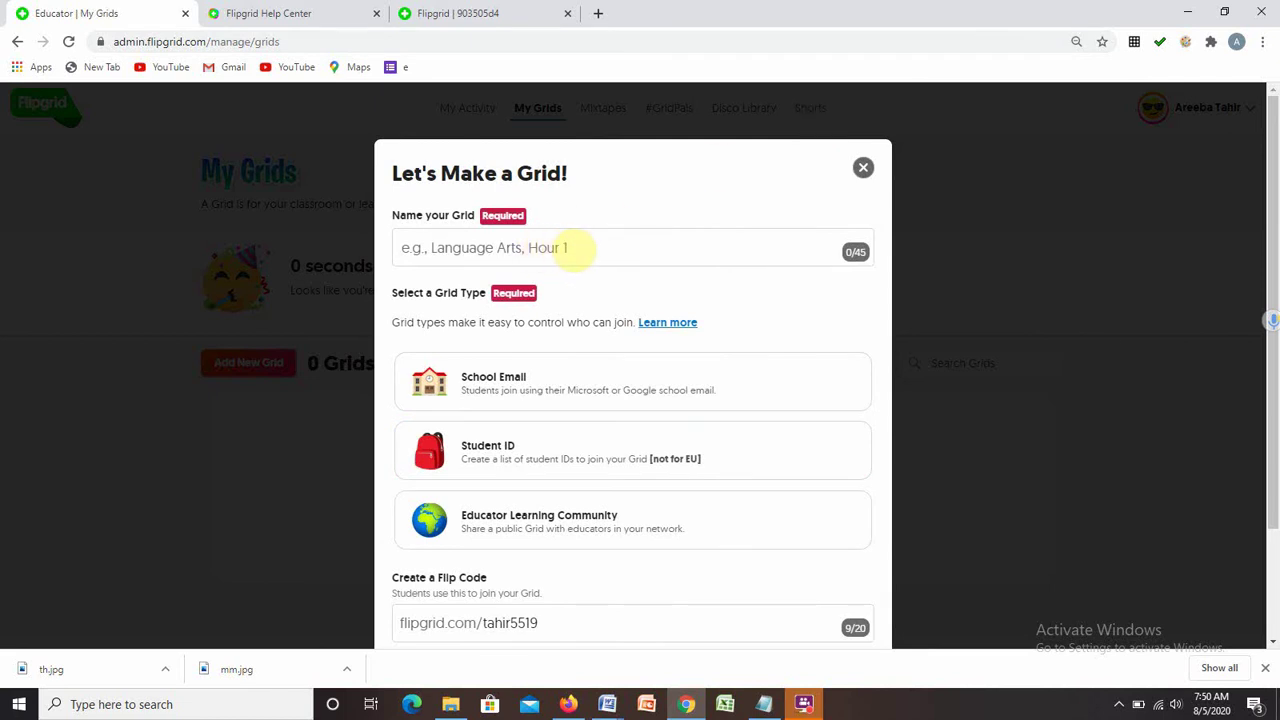
click(583, 250)
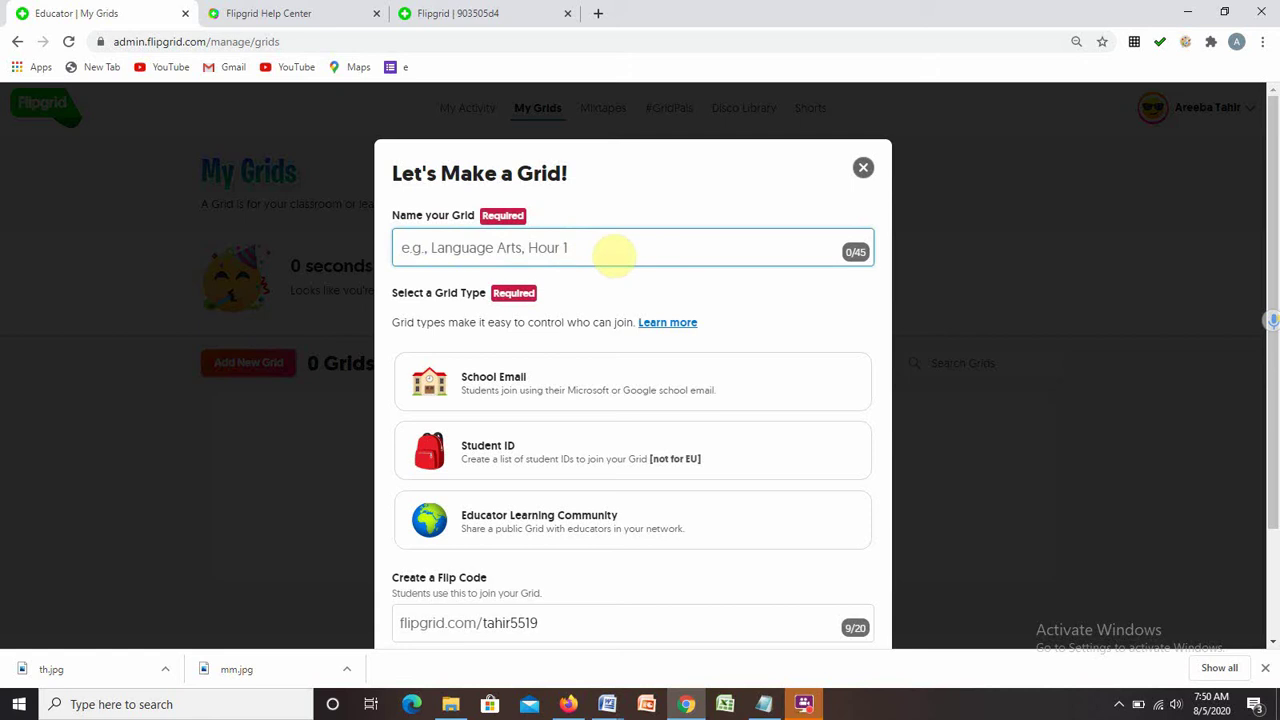
text(Math Class VII)
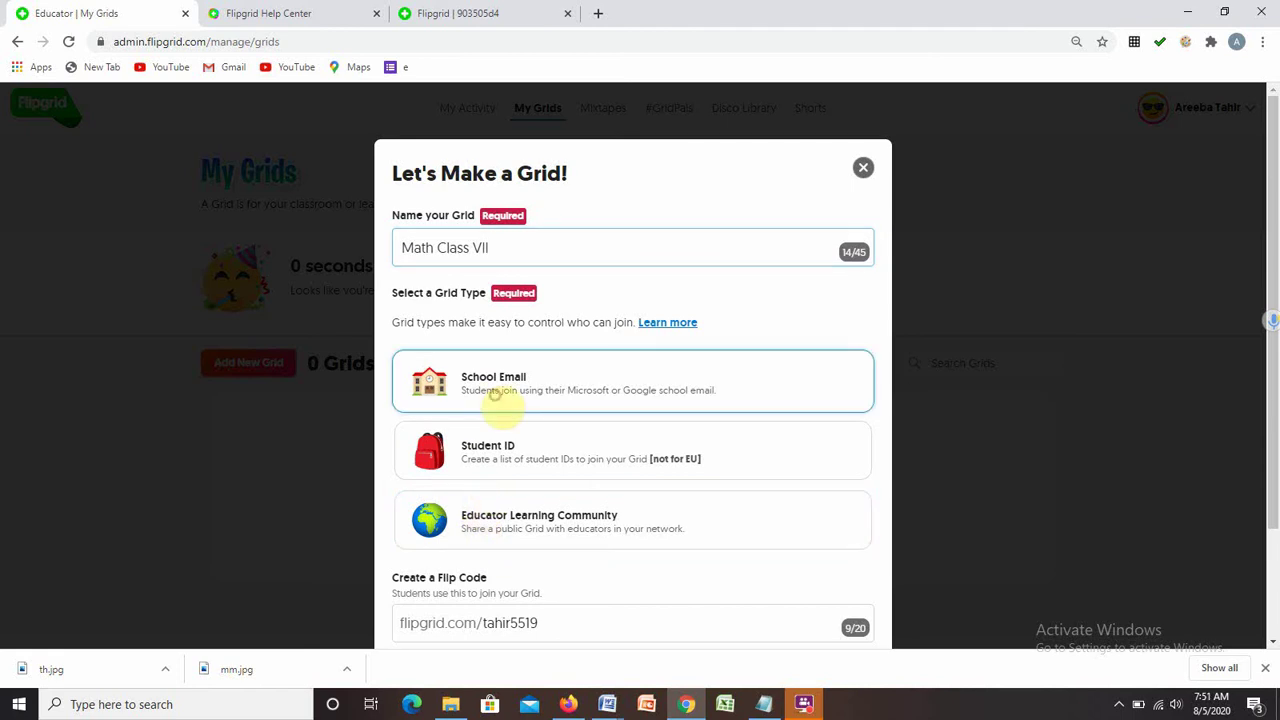
click(495, 400)
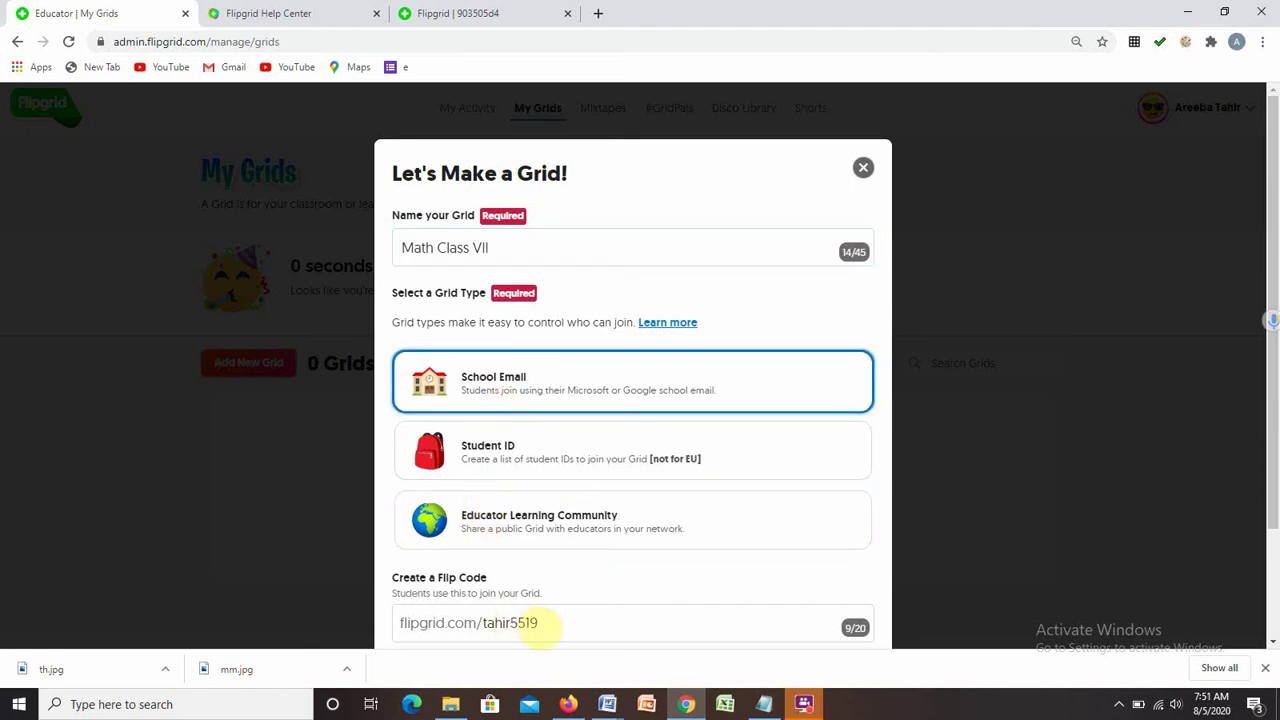
scroll(1274, 240, down, 1)
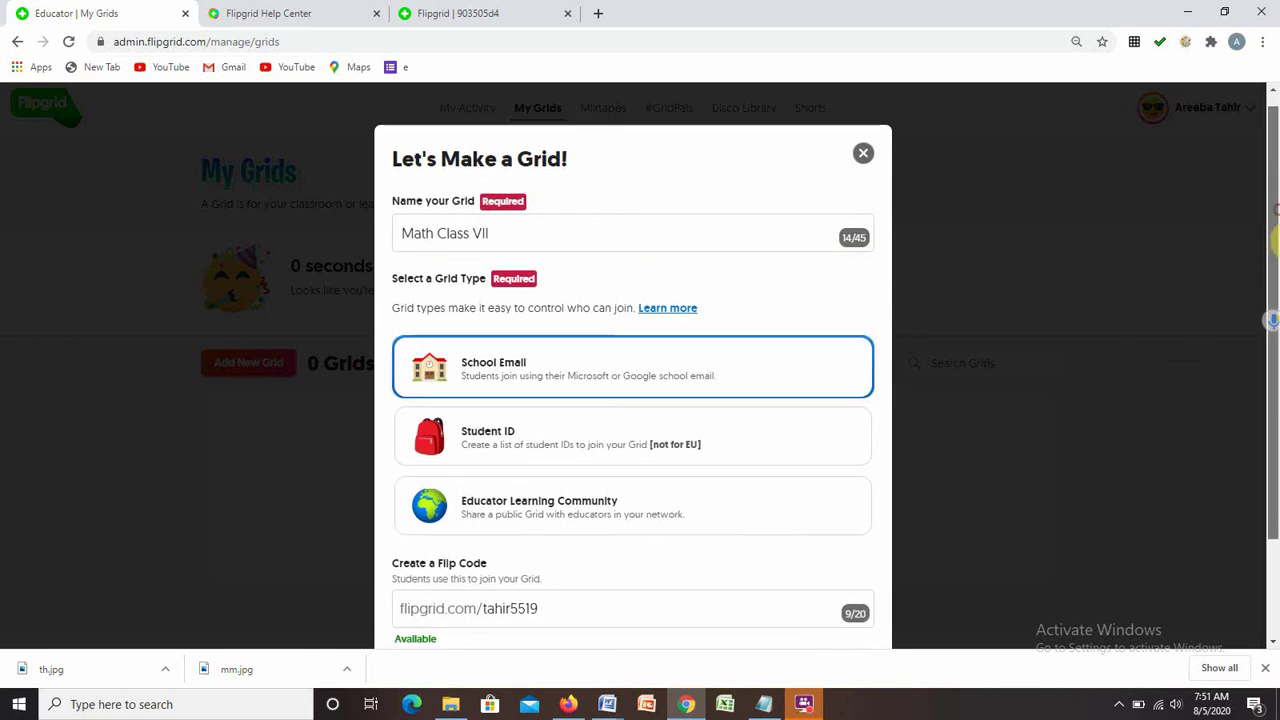
scroll(1275, 240, down, 1)
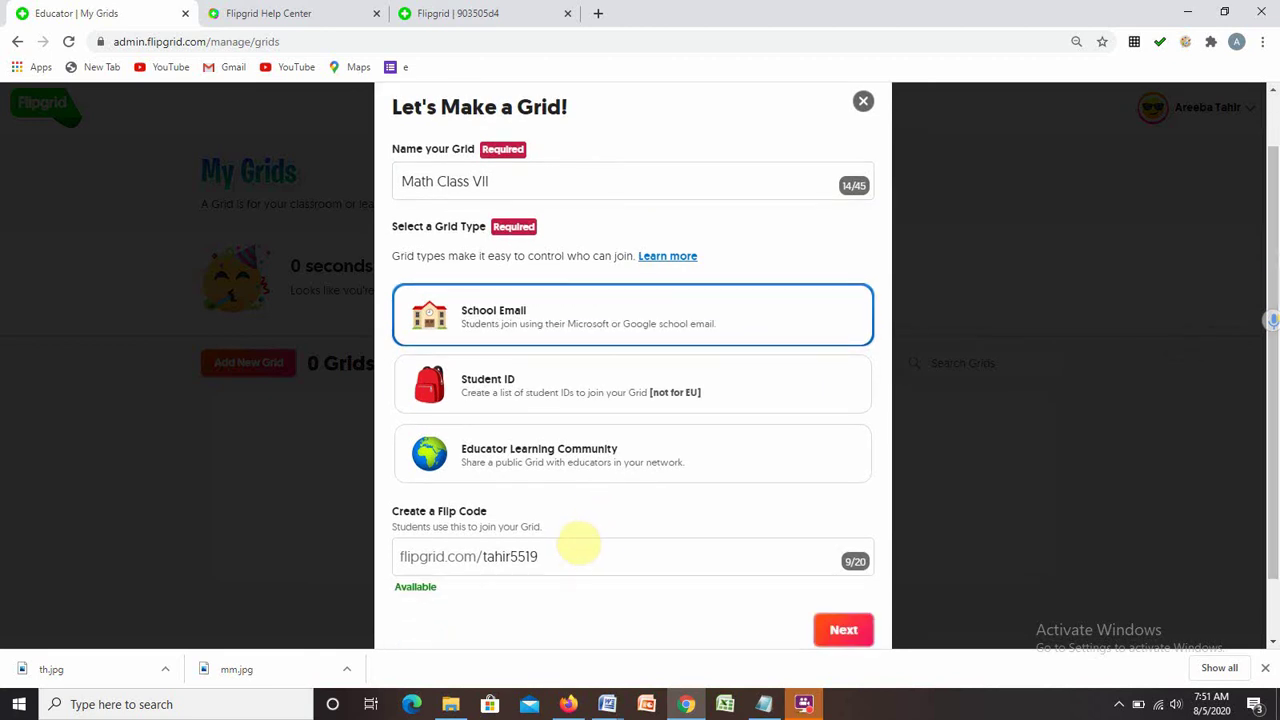
drag(558, 556, 488, 556)
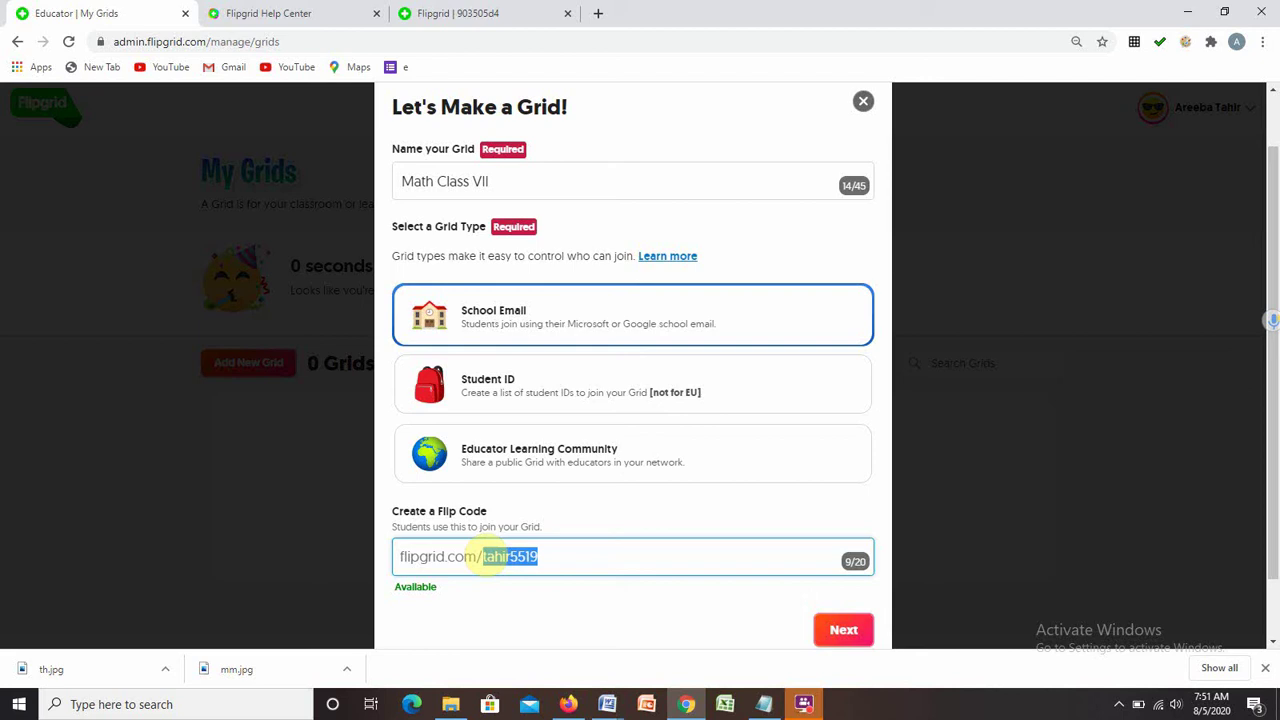
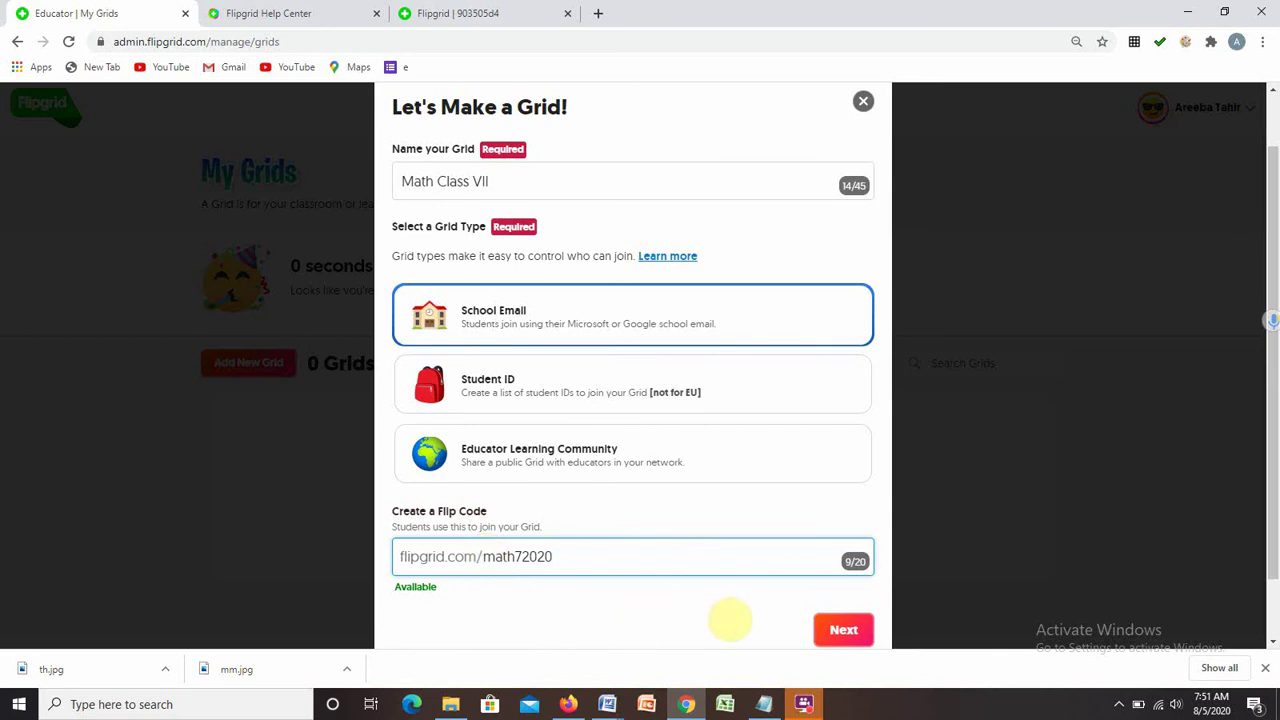
Continue setup, add the school email domain, and open the new Math Class VII grid.
click(845, 630)
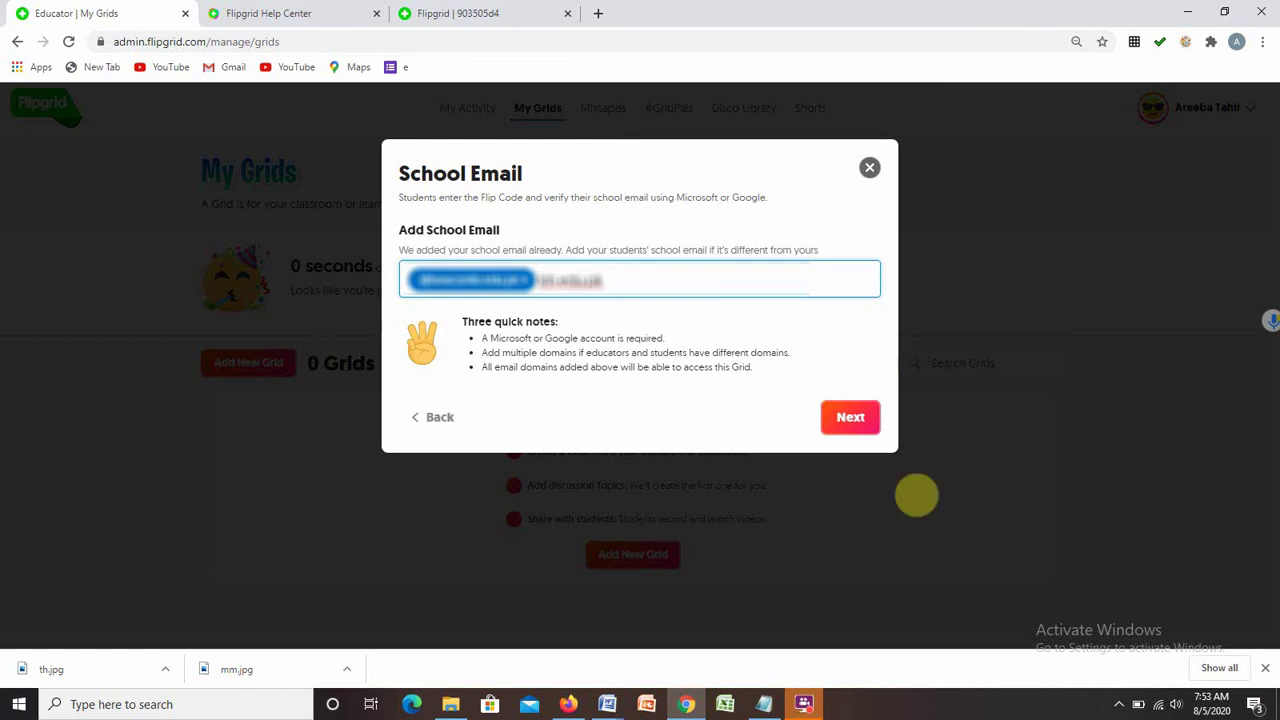
click(857, 425)
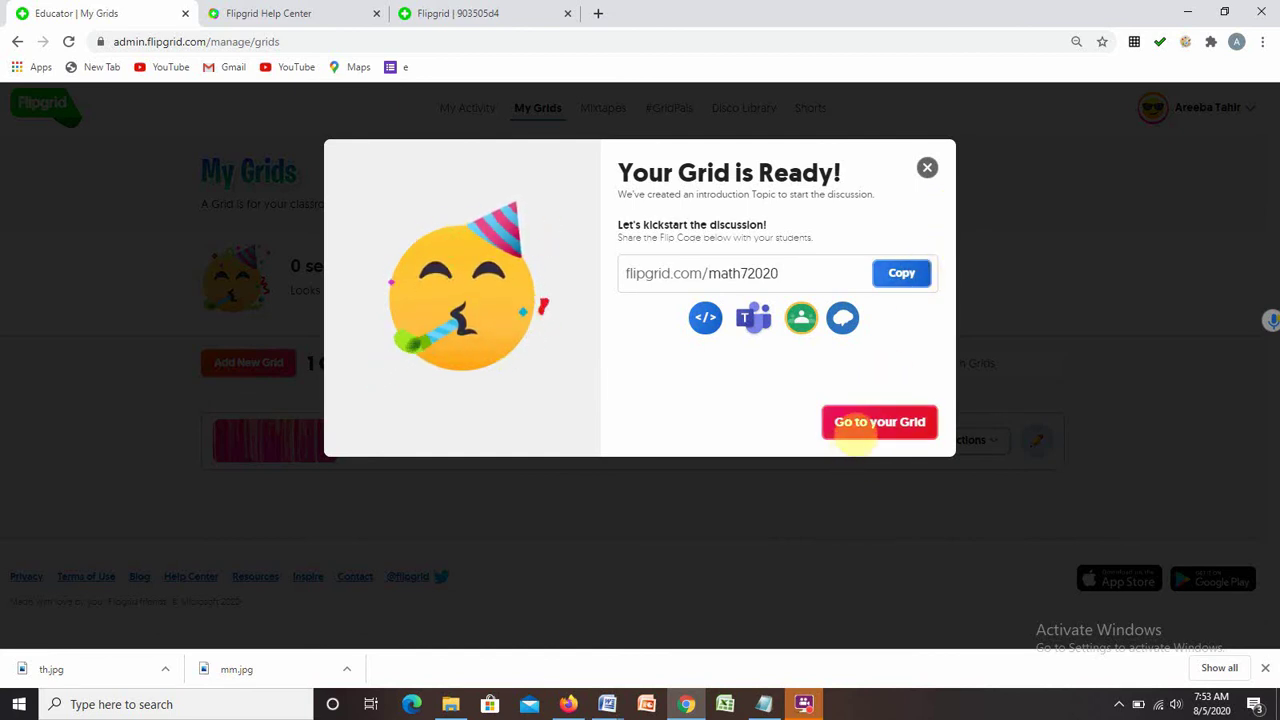
click(852, 428)
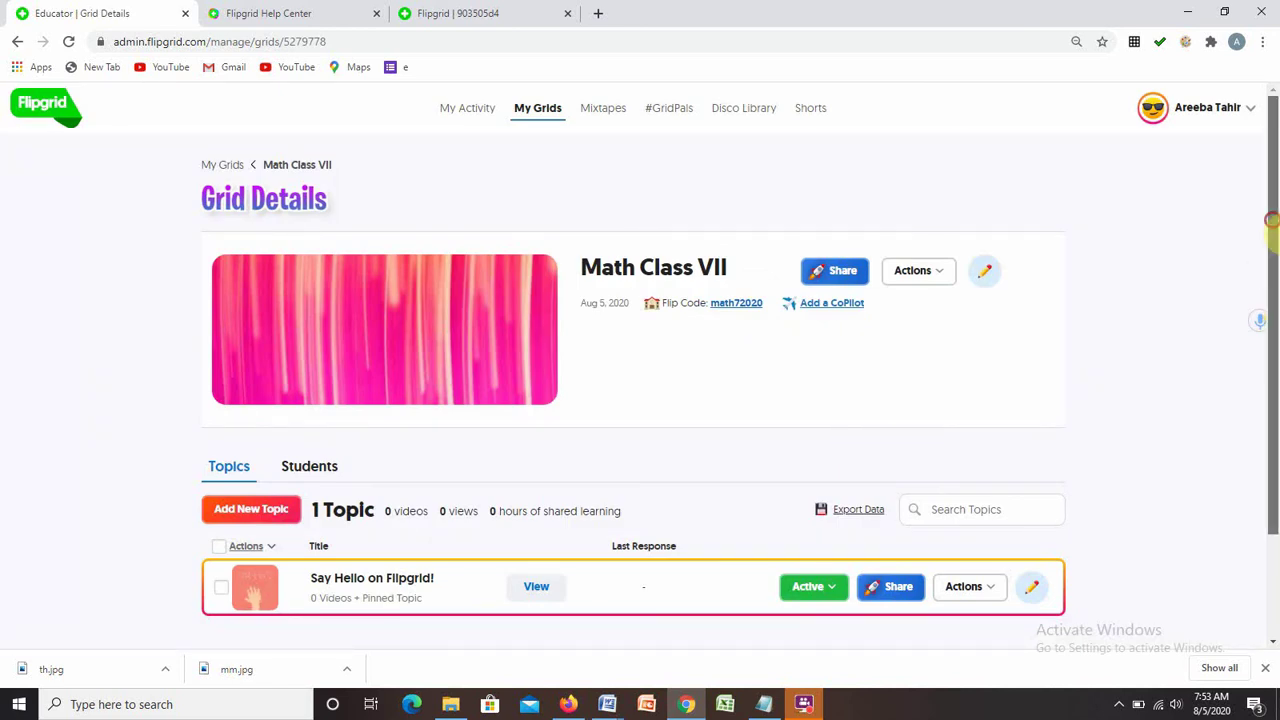
drag(1270, 220, 1270, 262)
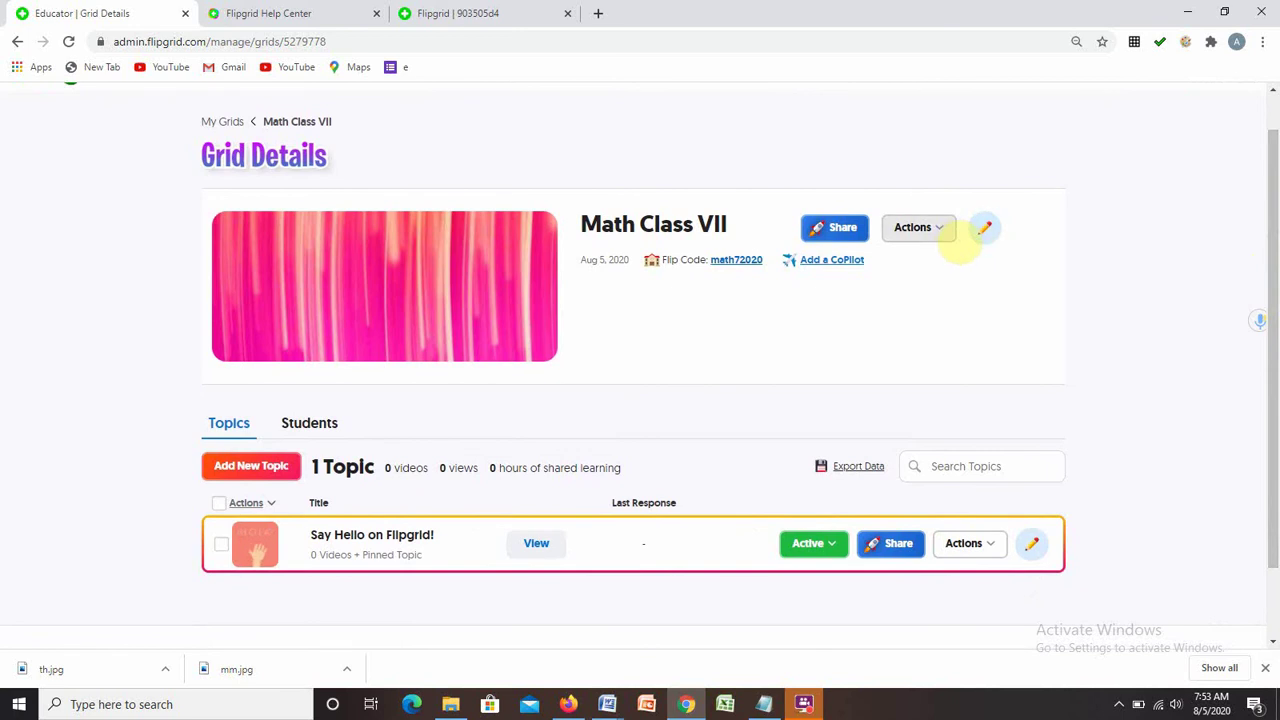
click(948, 232)
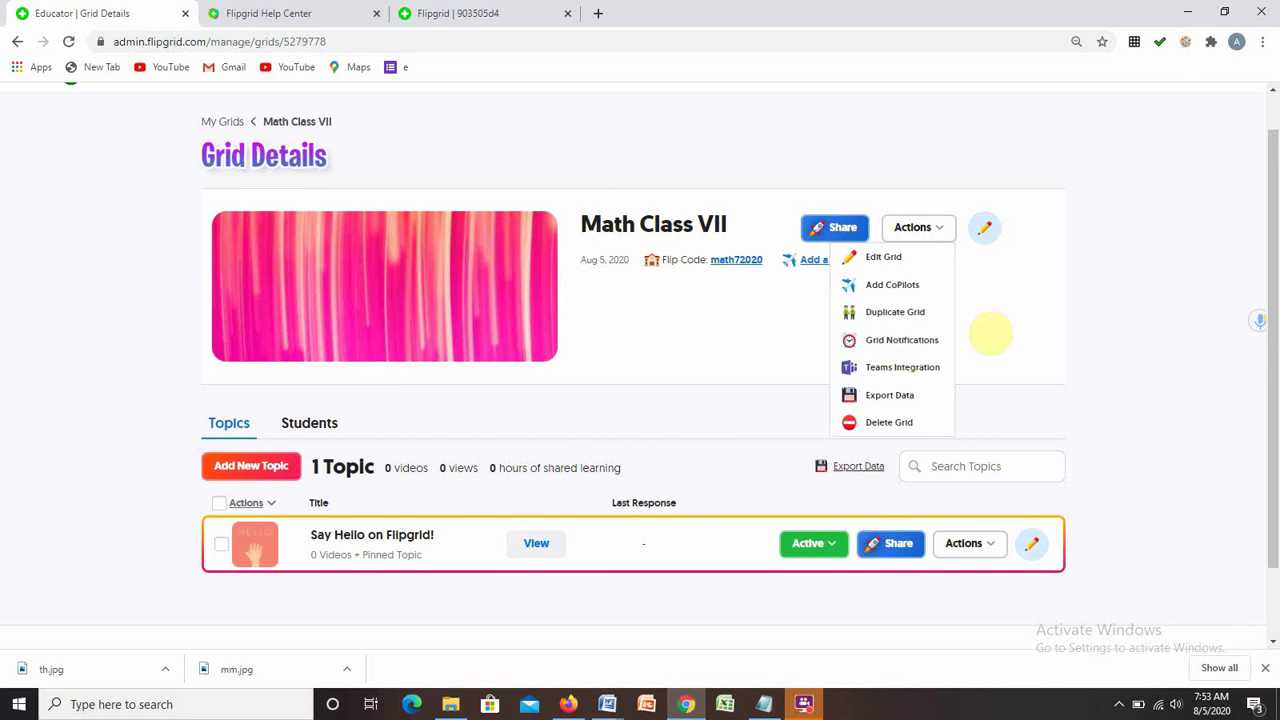
click(985, 232)
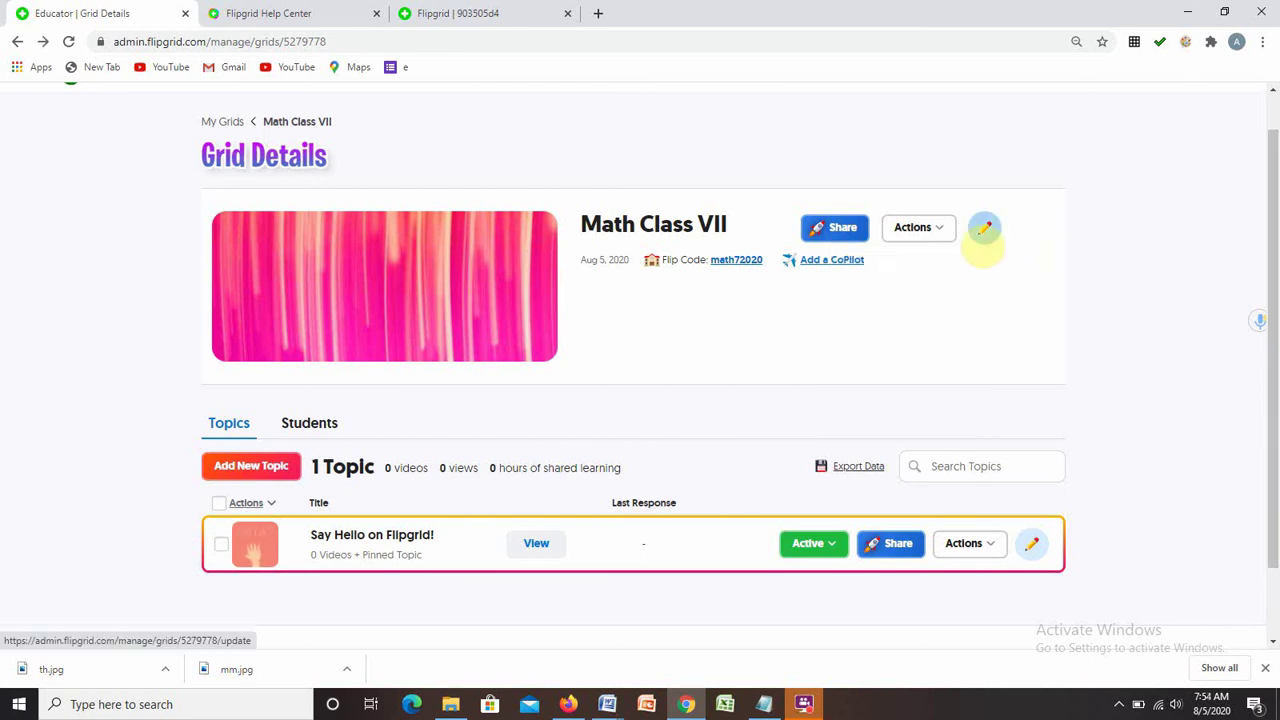
Edit the grid settings, keep School Email as the type, and turn on Grid Followers.
click(985, 229)
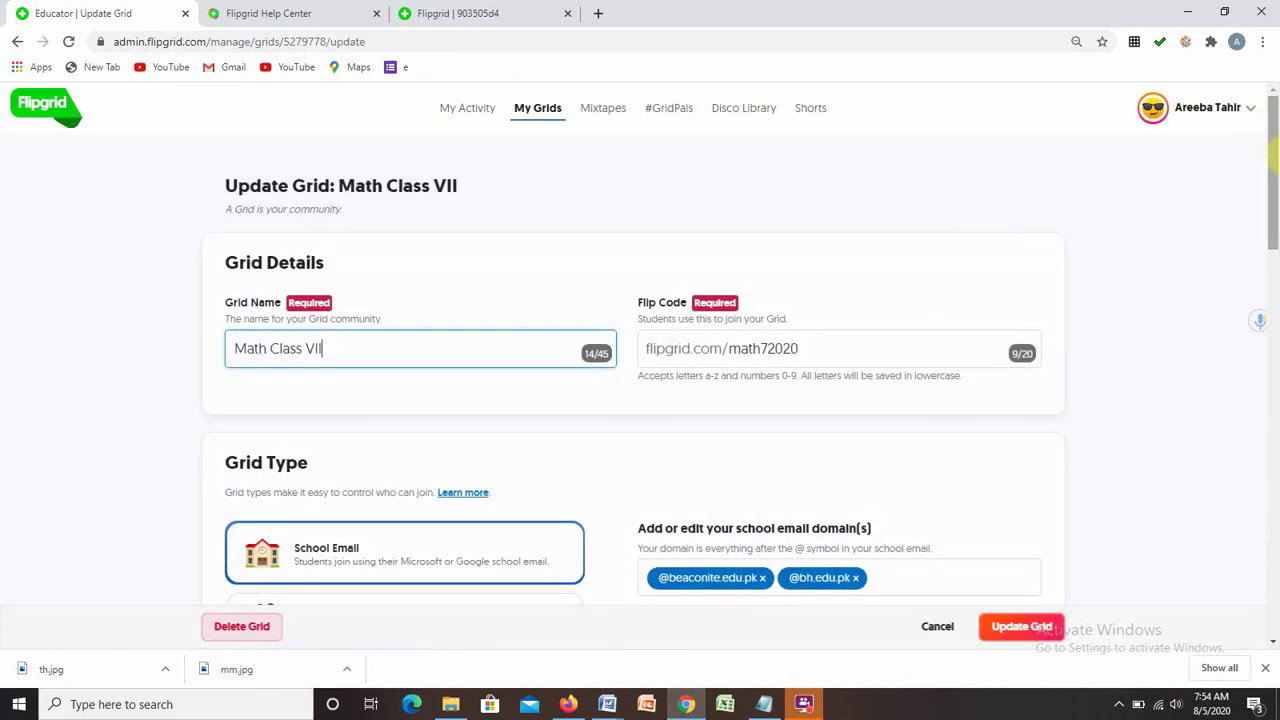
drag(1272, 155, 1272, 230)
click(555, 293)
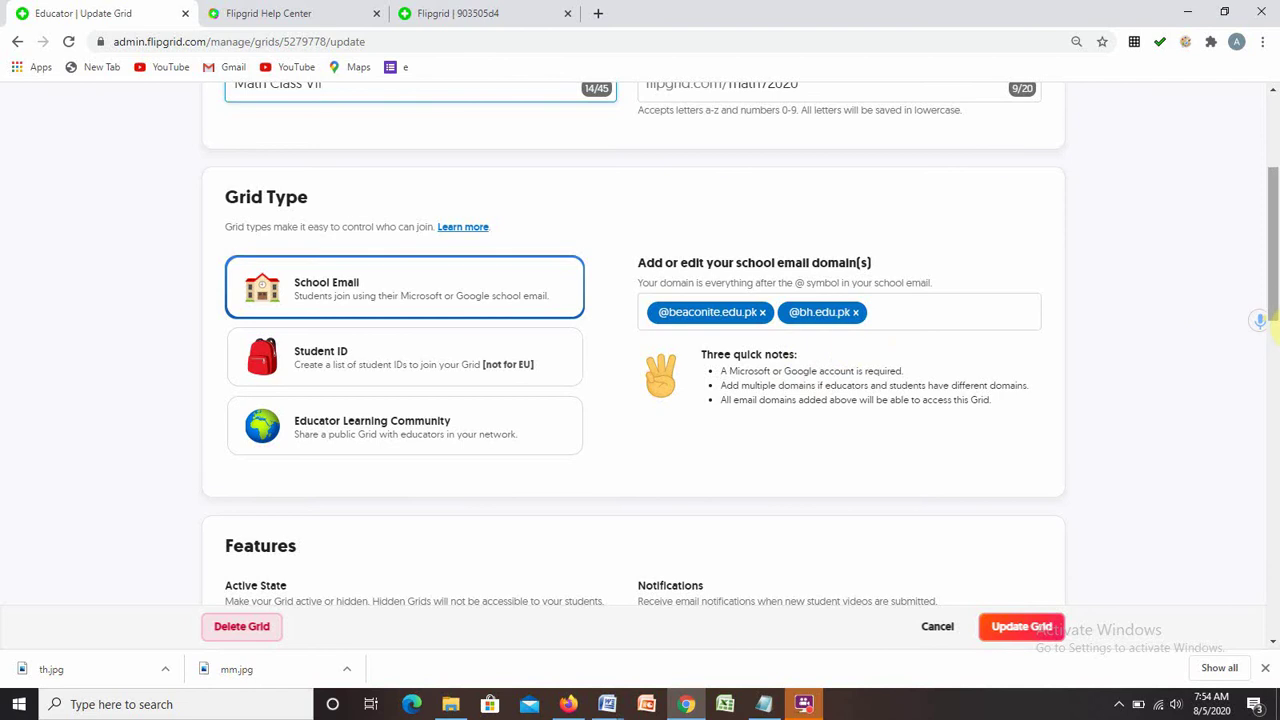
drag(1275, 300, 1273, 383)
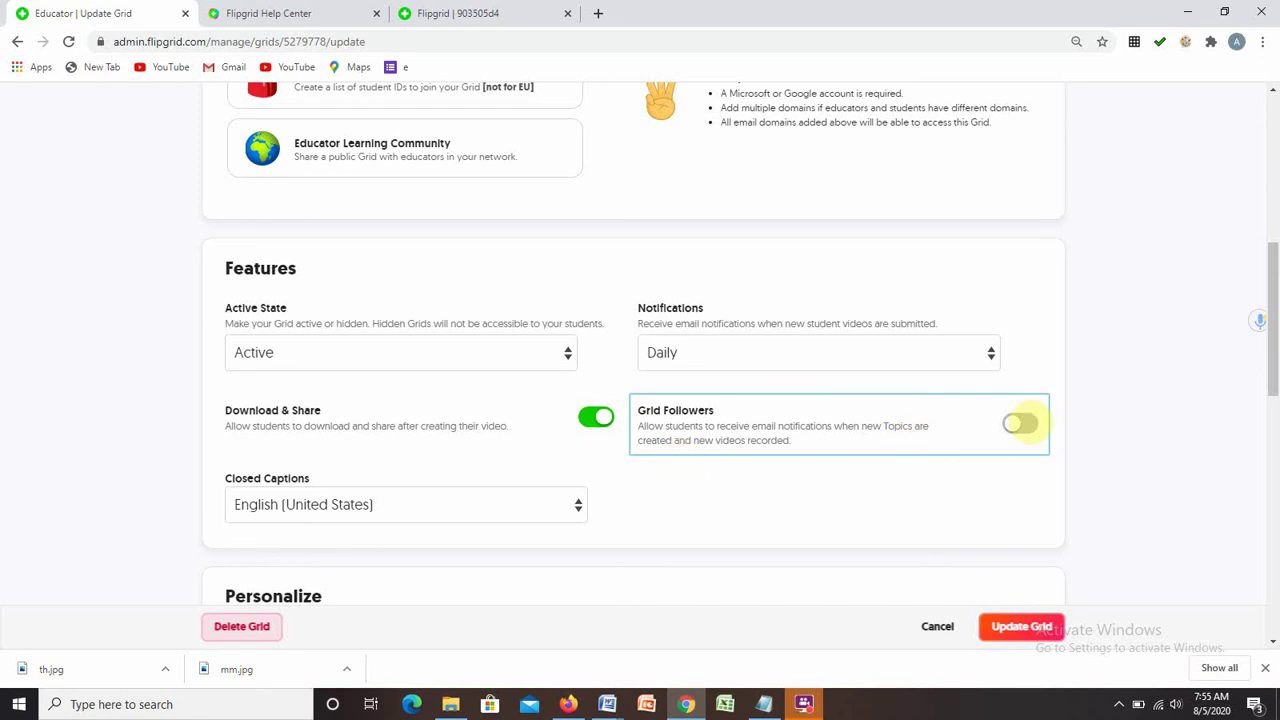
click(1019, 422)
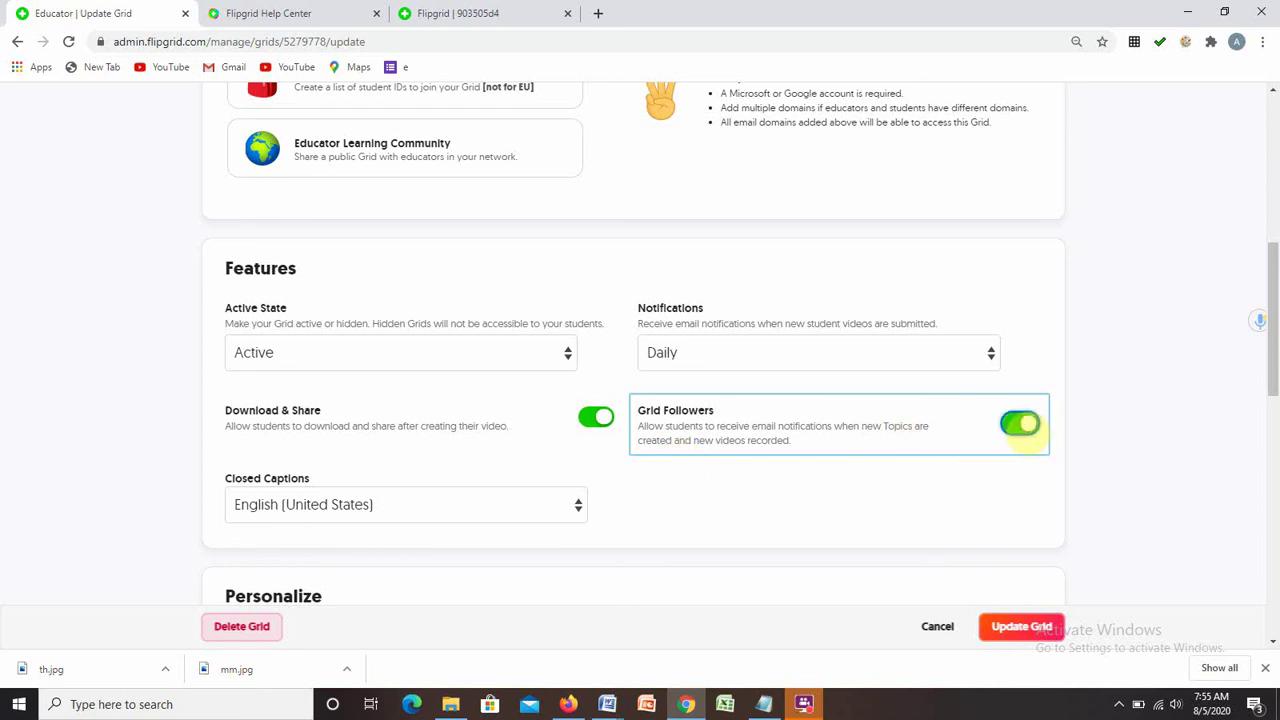
Choose the cartoon kids image as the grid cover and save the update.
scroll(700, 470, down, 6)
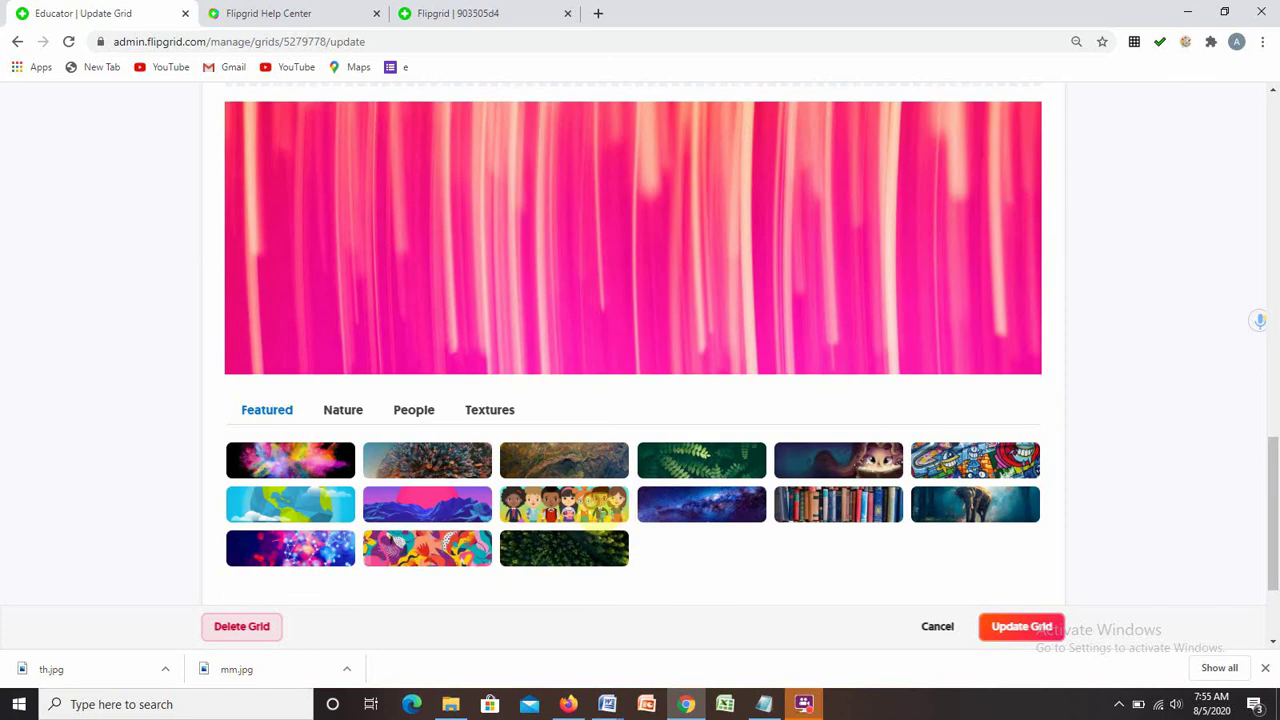
click(564, 504)
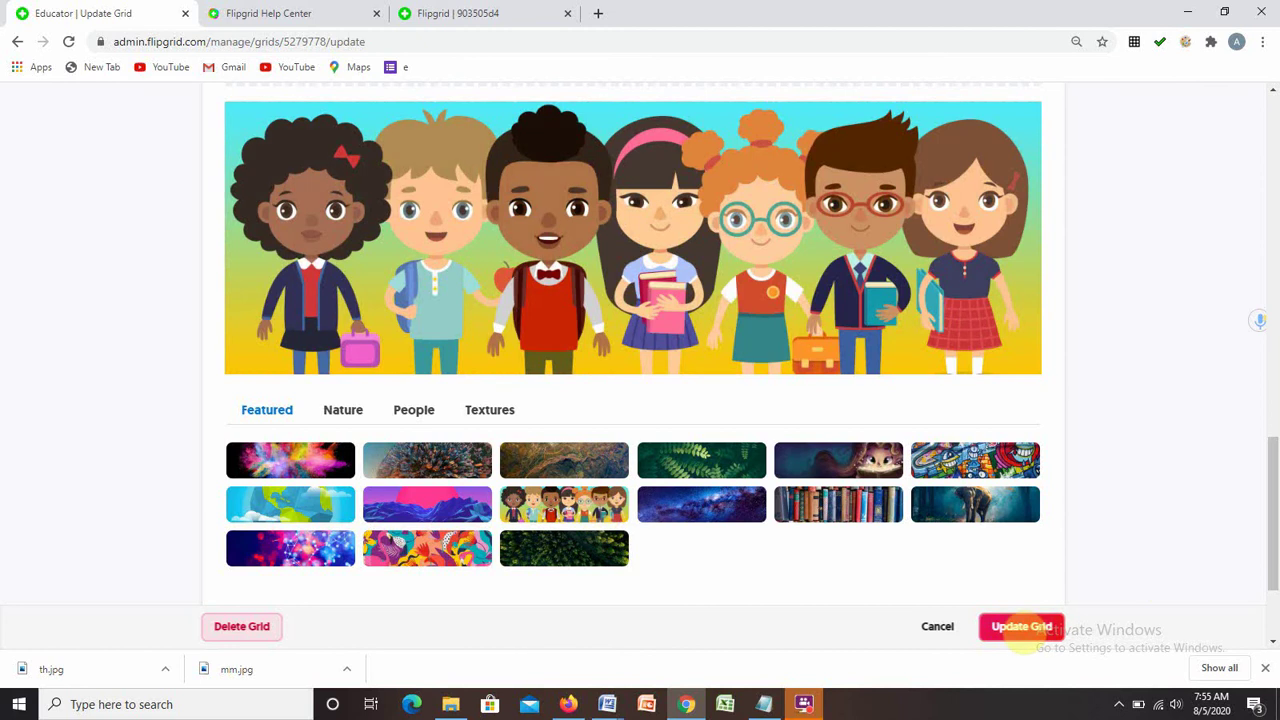
click(1020, 626)
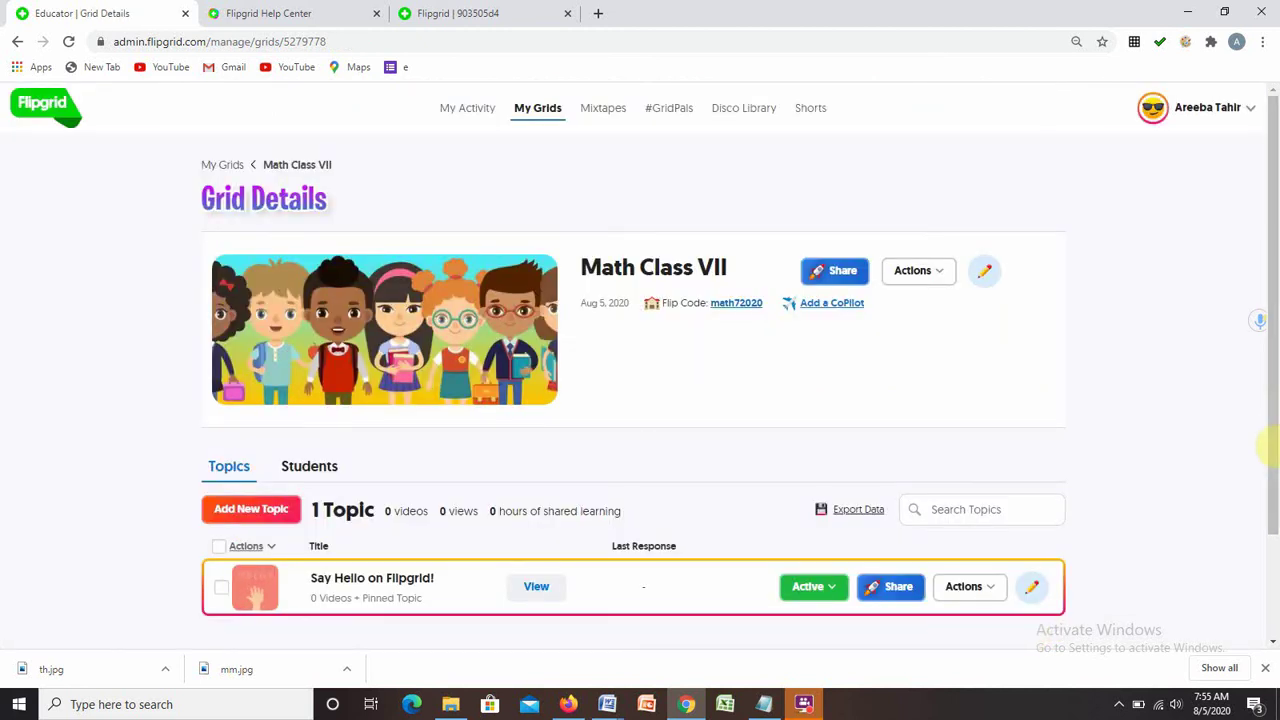
Add a topic titled 'Surface area and Volume' with prompt 'What do you know about 2D and 3D shapes?'.
scroll(1258, 443, down, 3)
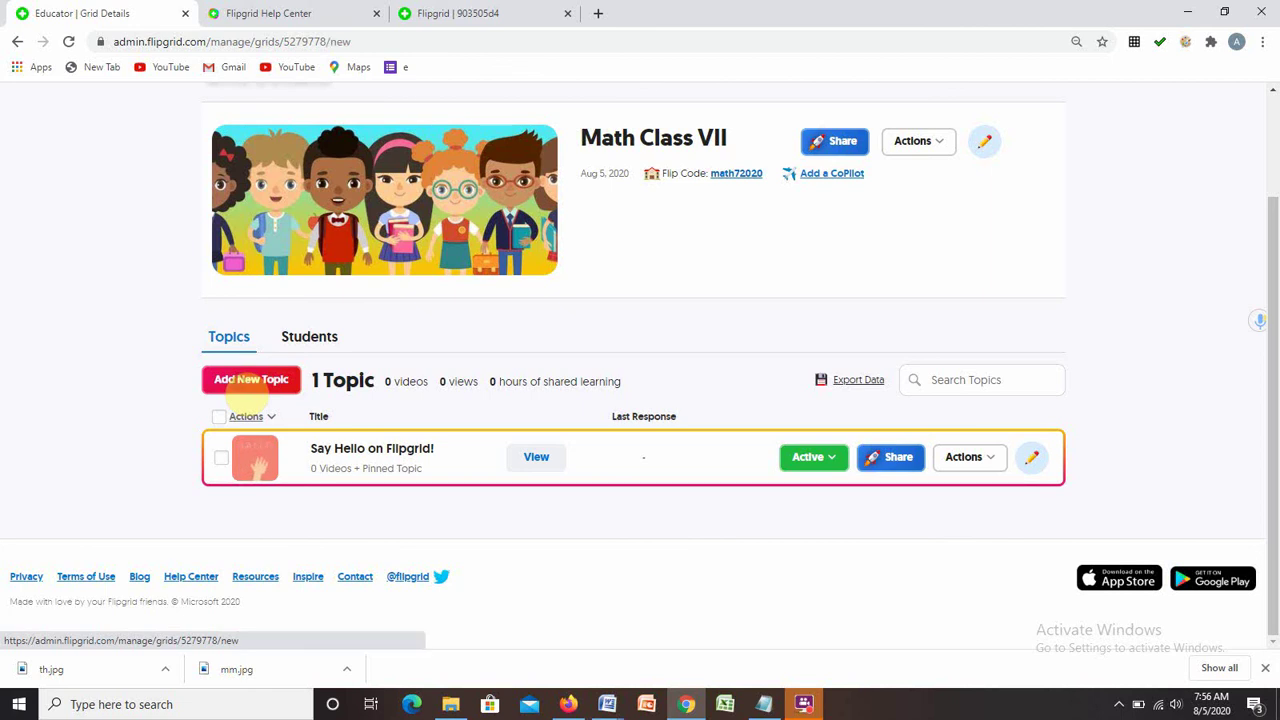
click(250, 388)
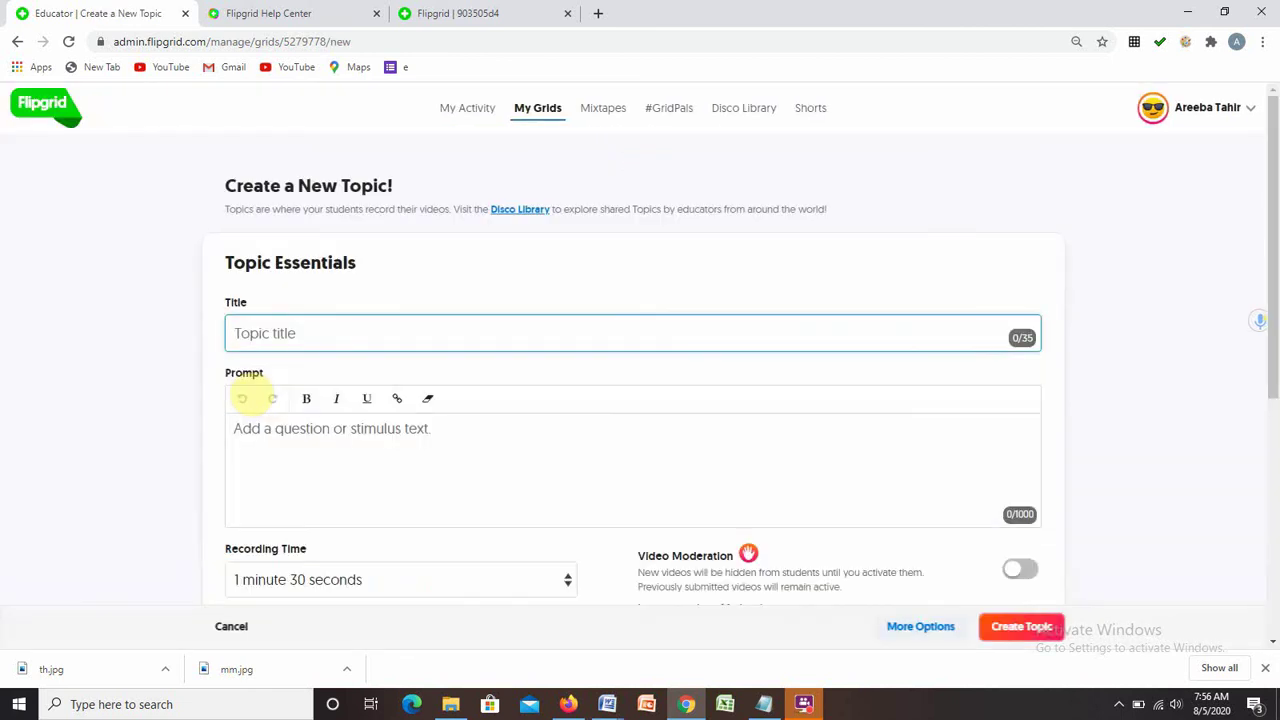
text(A)
key(BackSpace)
text(Surface area and Volume)
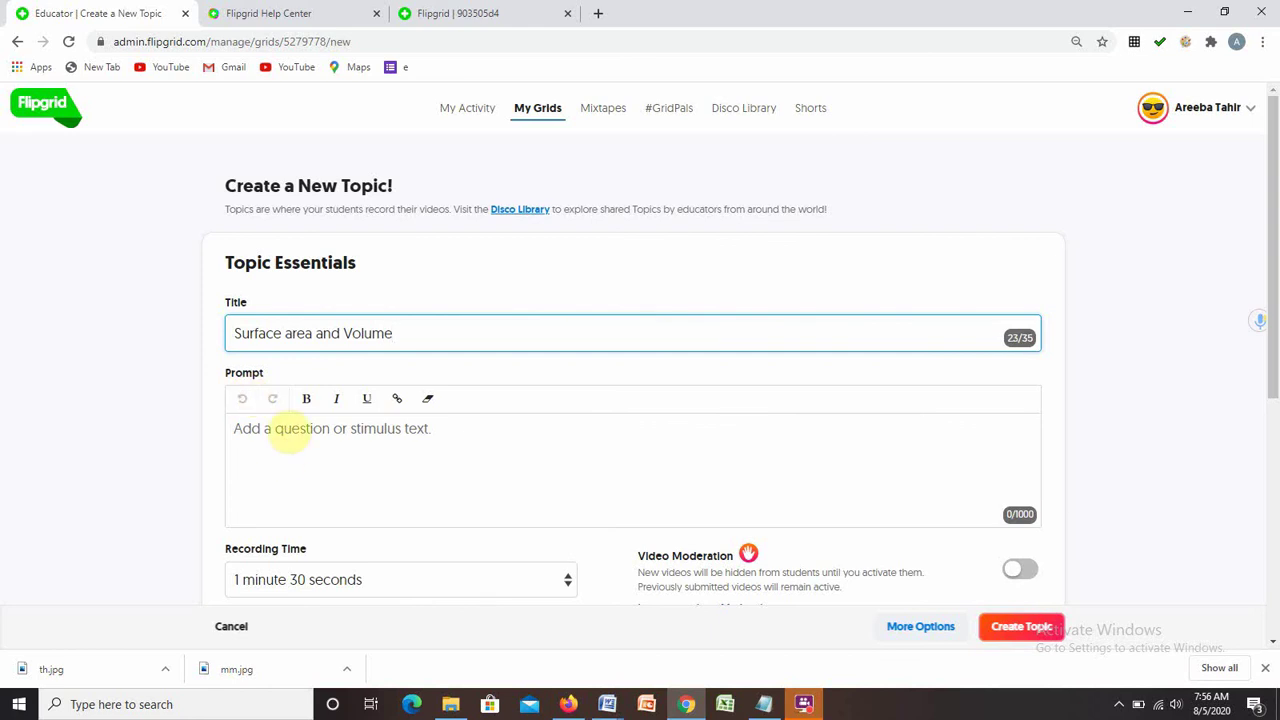
click(288, 430)
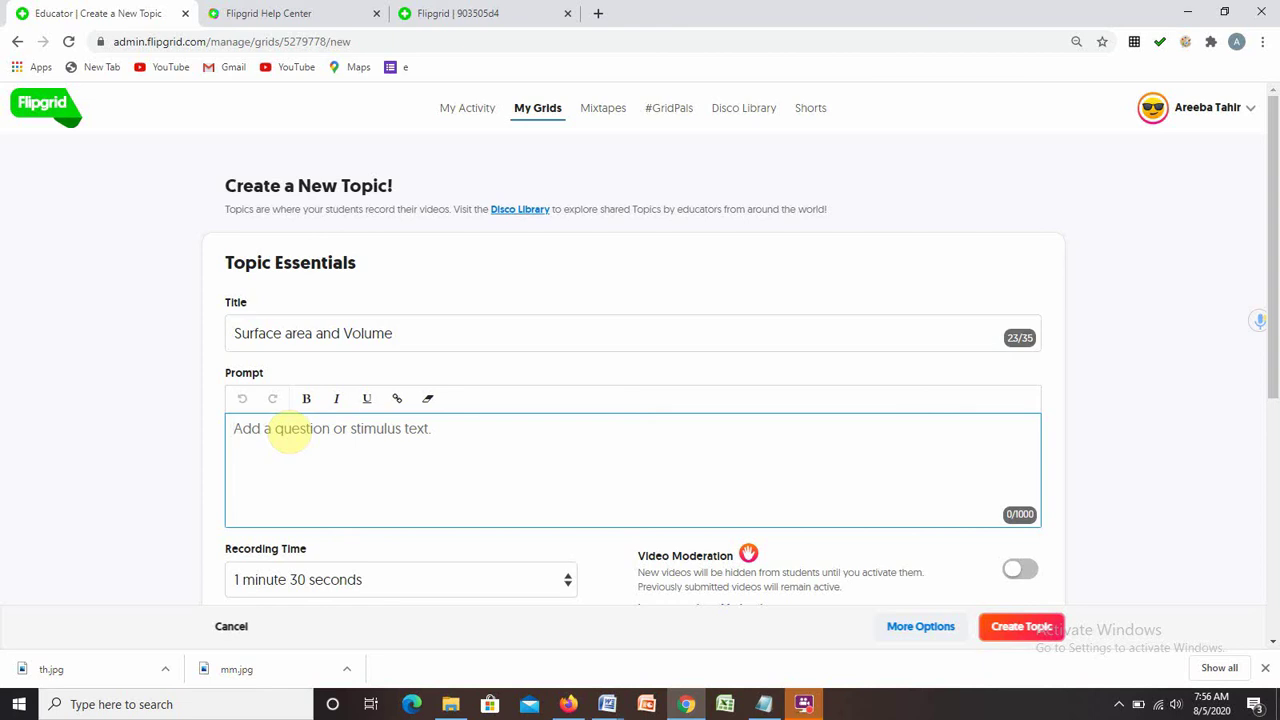
text(What do you)
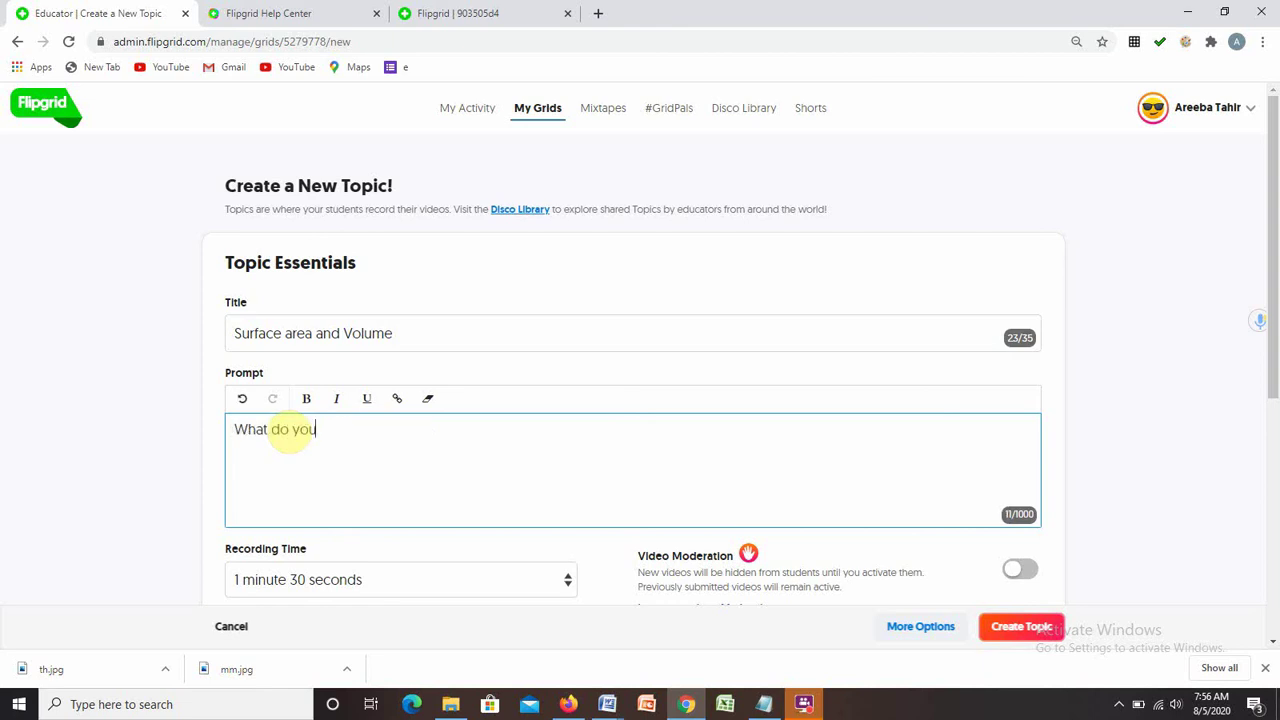
text( know about 2D and 3D)
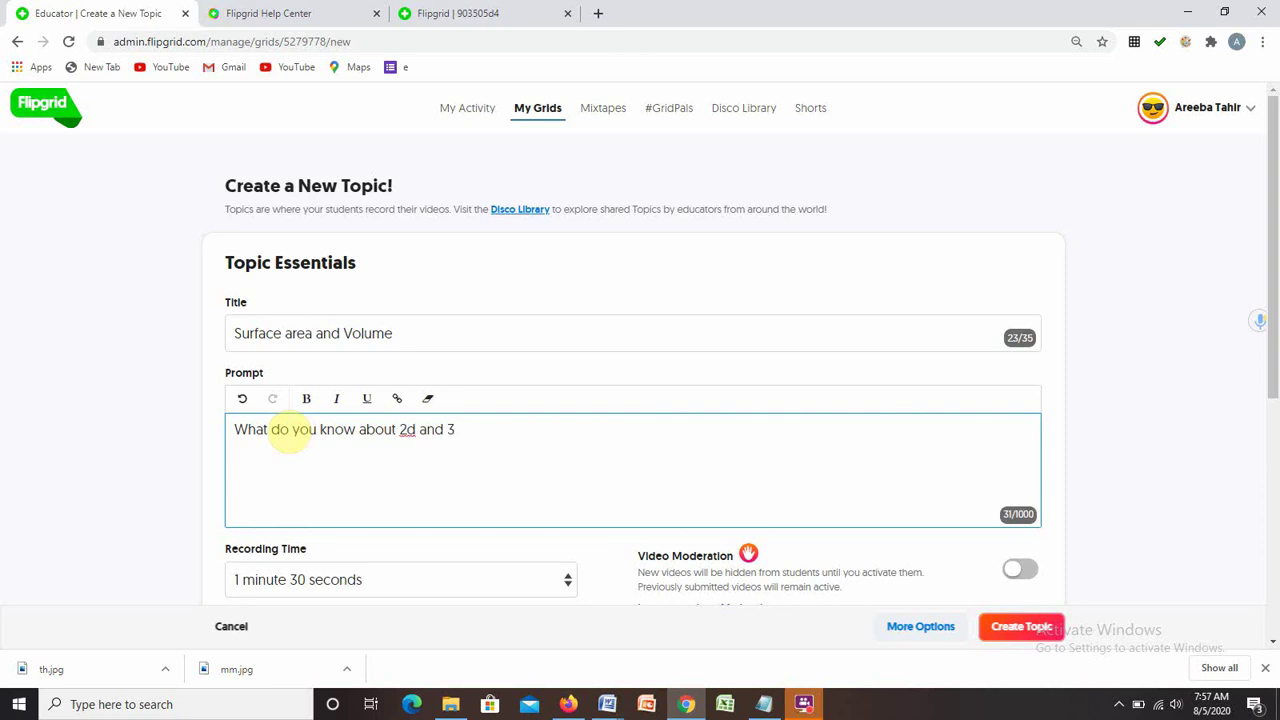
text( shapes?)
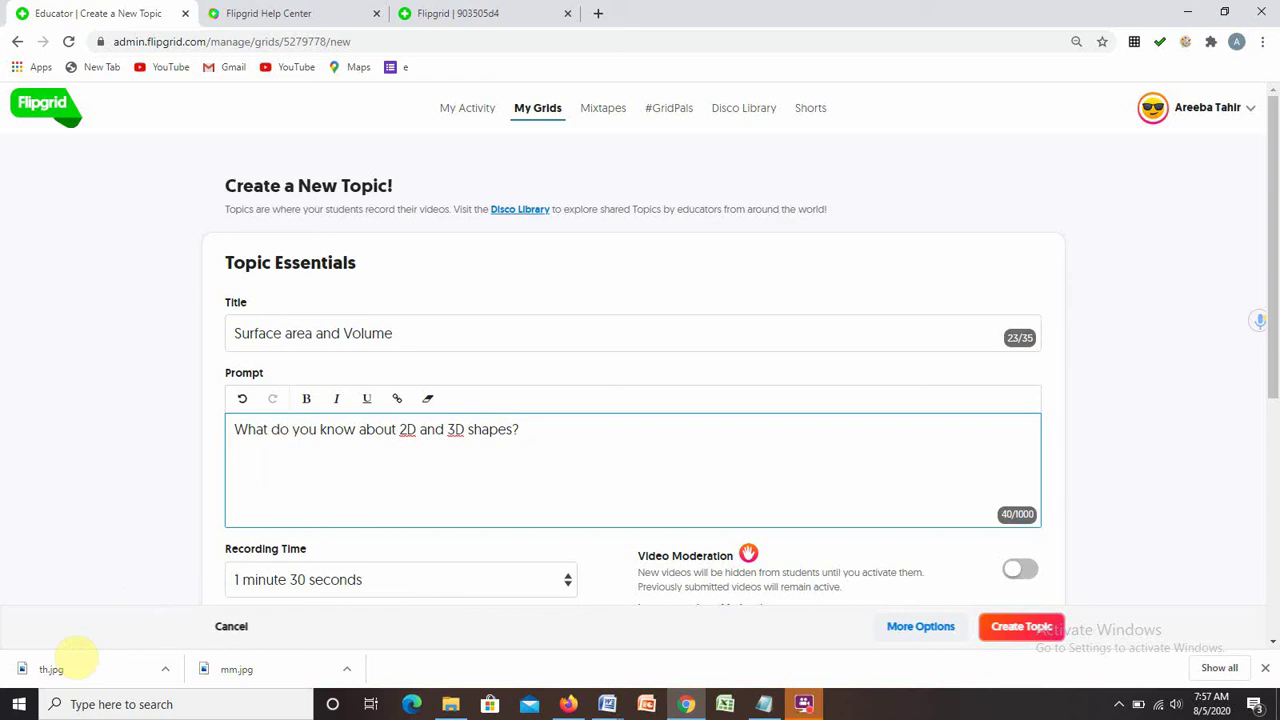
Set the recording time to 30 seconds and create the topic.
click(567, 580)
click(306, 410)
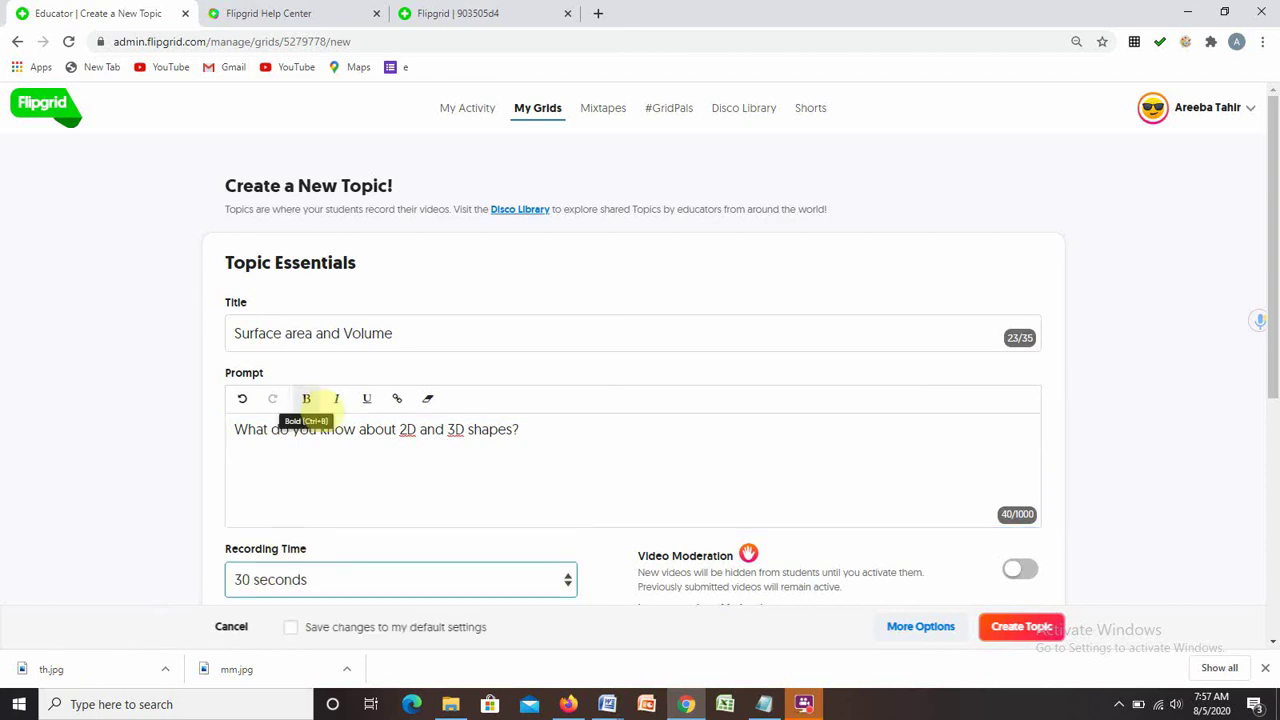
scroll(977, 420, down, 4)
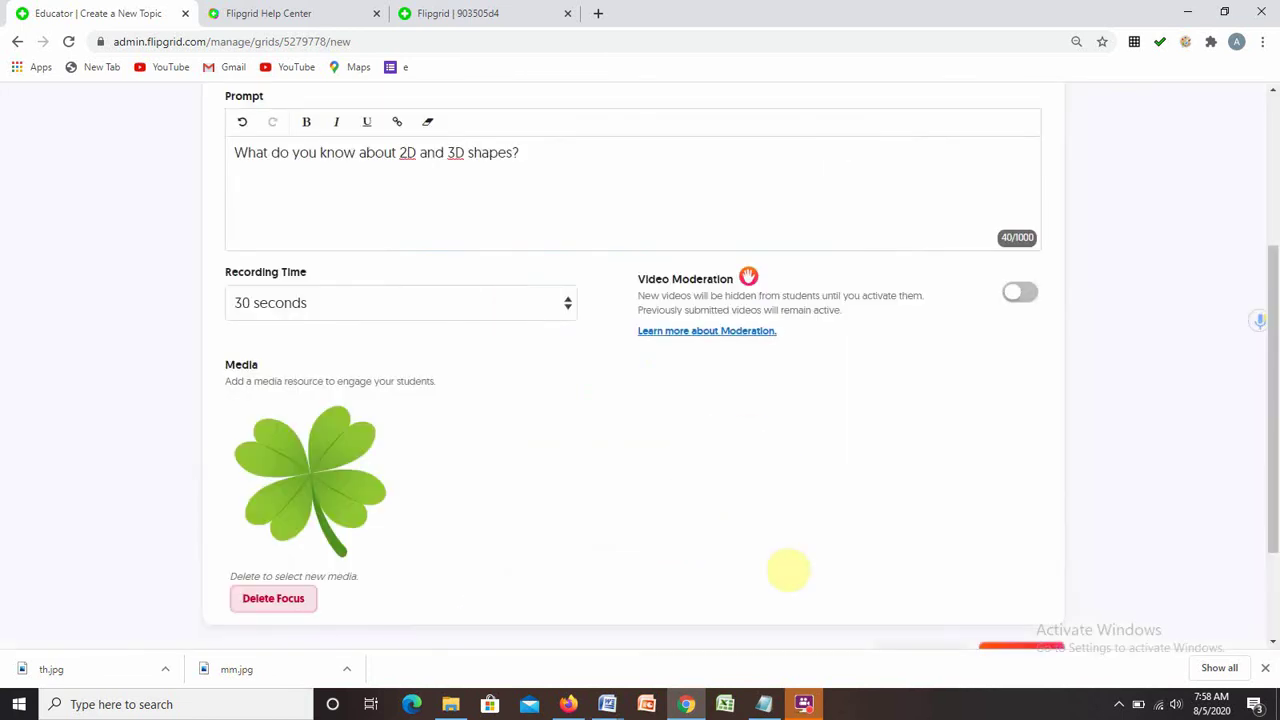
drag(1274, 312, 1275, 378)
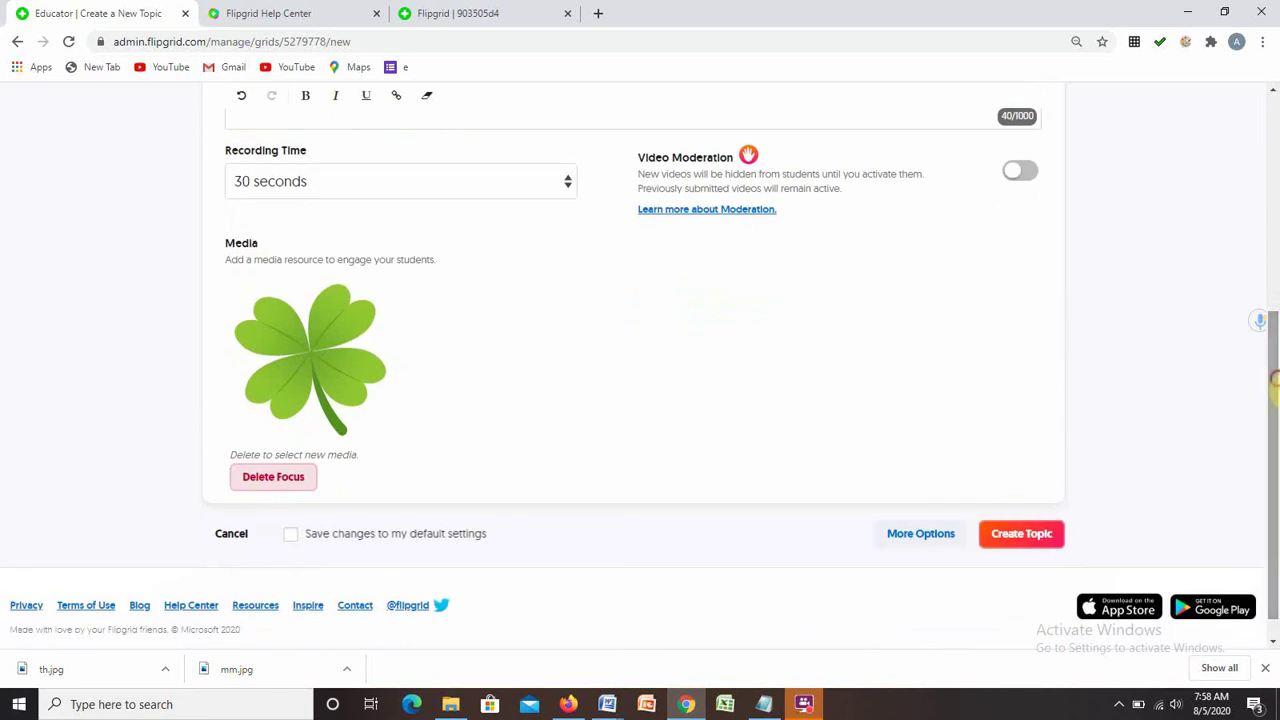
click(1033, 545)
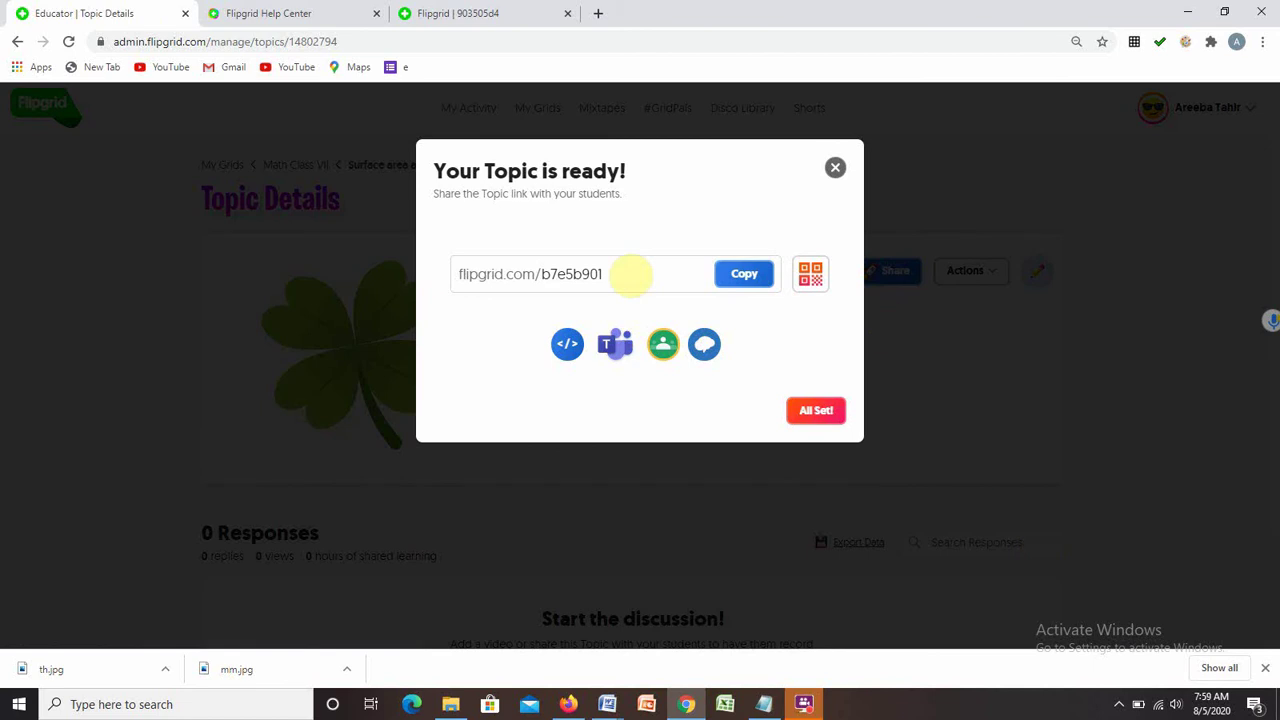
Copy the topic's share link and close the topic-ready dialog with All Set!
click(738, 278)
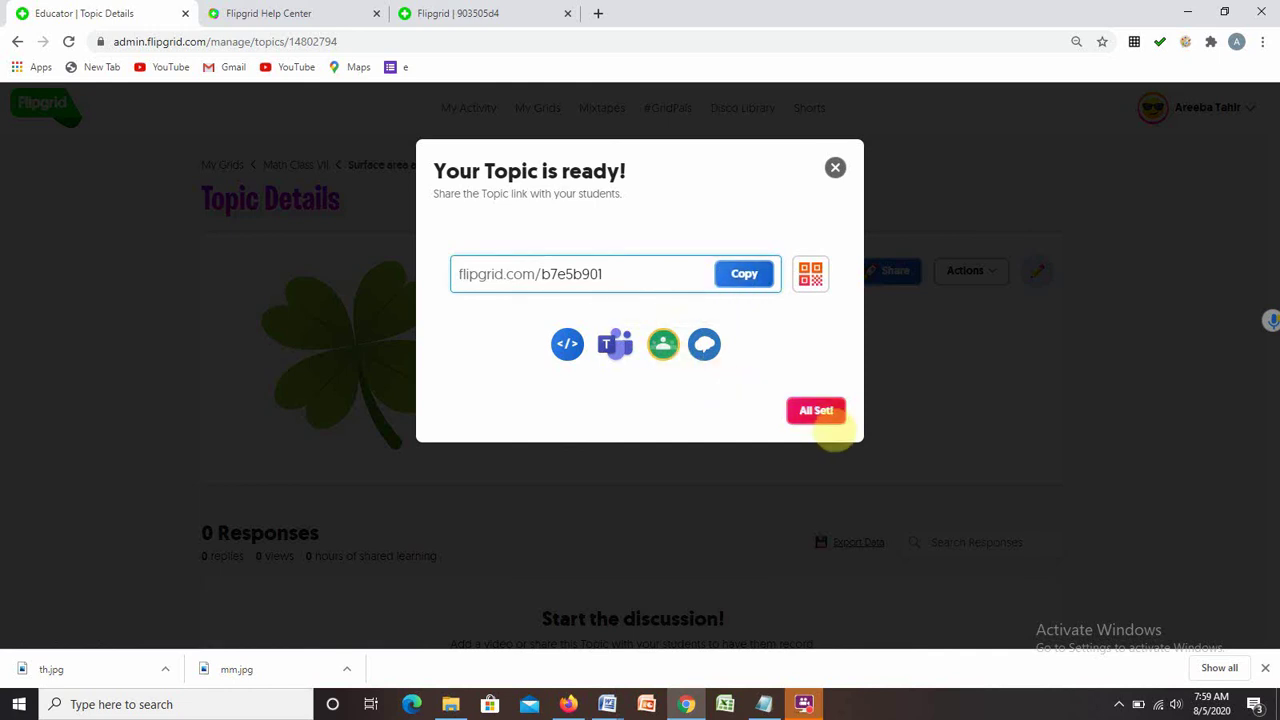
click(827, 411)
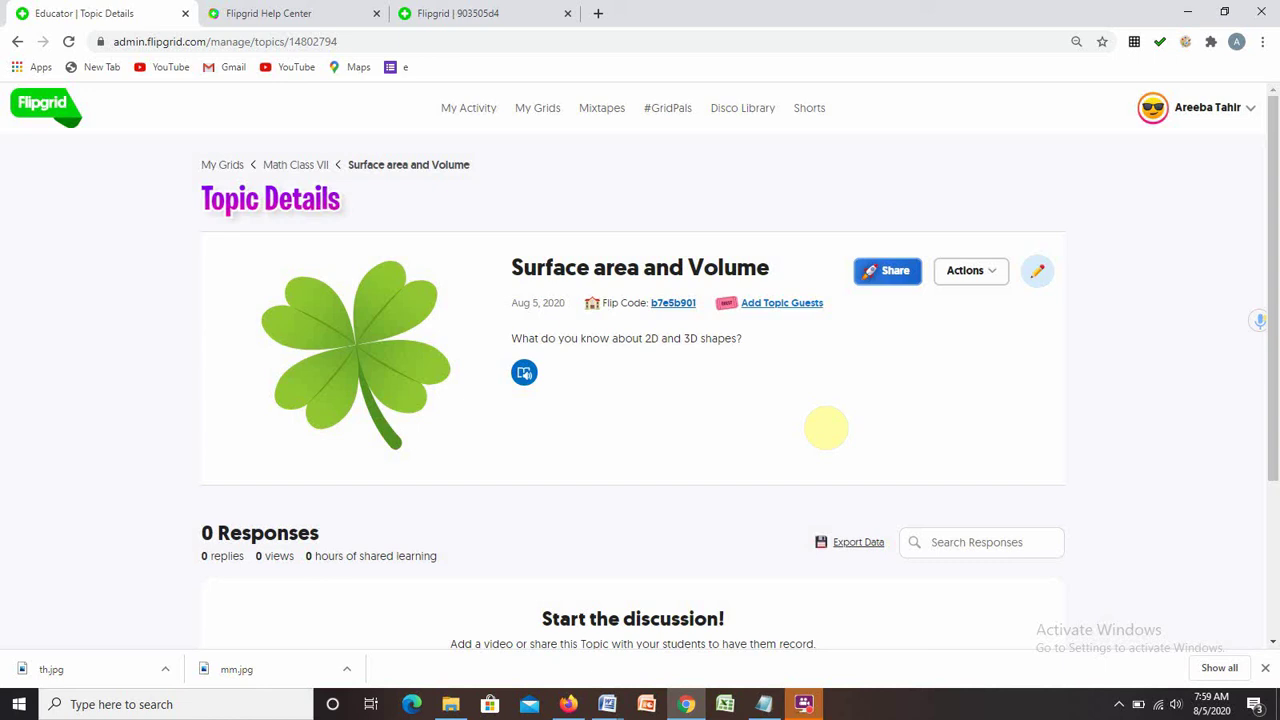
In the other tab, go to info.flipgrid.com.
key(ctrl+Tab)
click(277, 42)
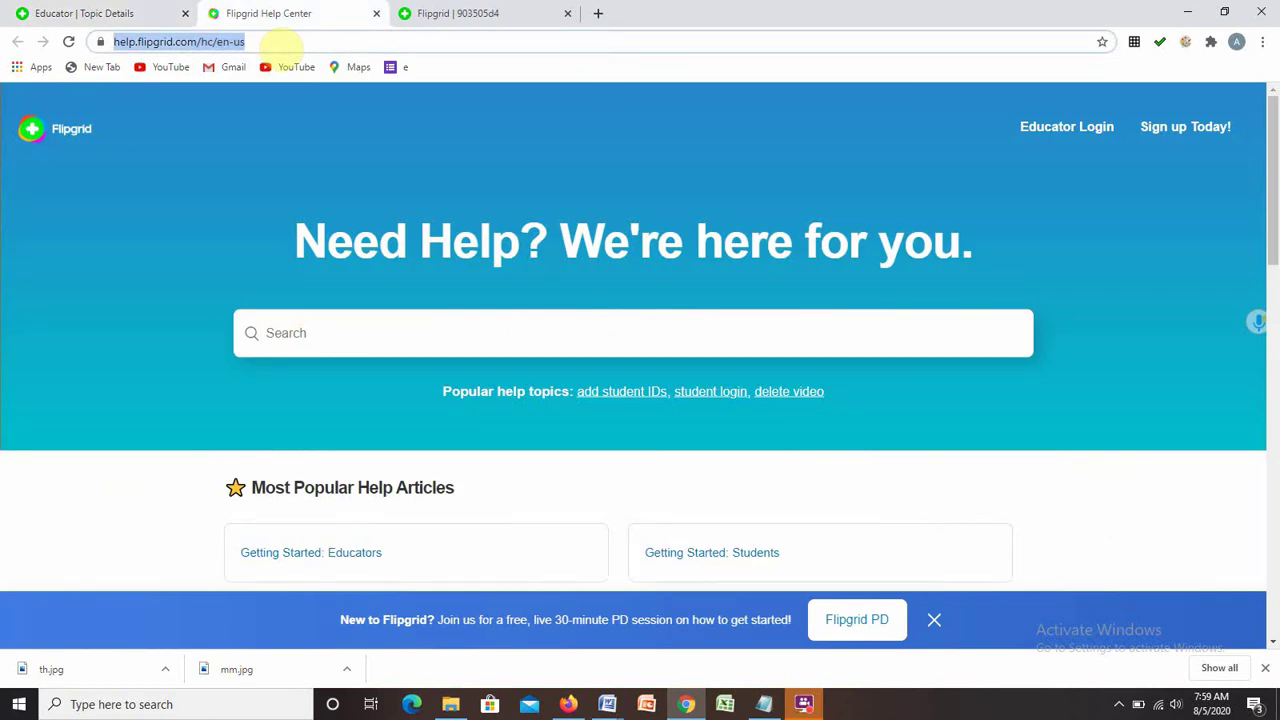
text(info.flipgrid.com)
key(Return)
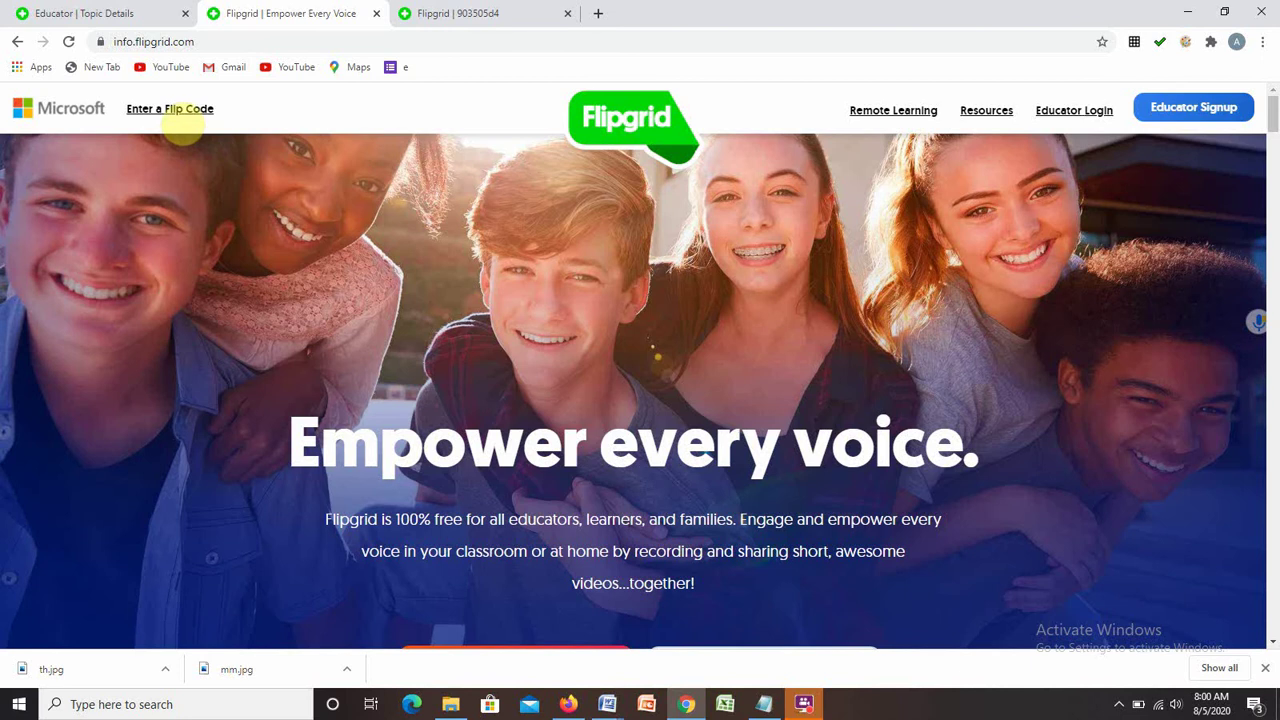
Join the grid with the pasted Flip Code, sign in with Google, and scroll to Responses.
click(180, 115)
click(543, 333)
key(ctrl+v)
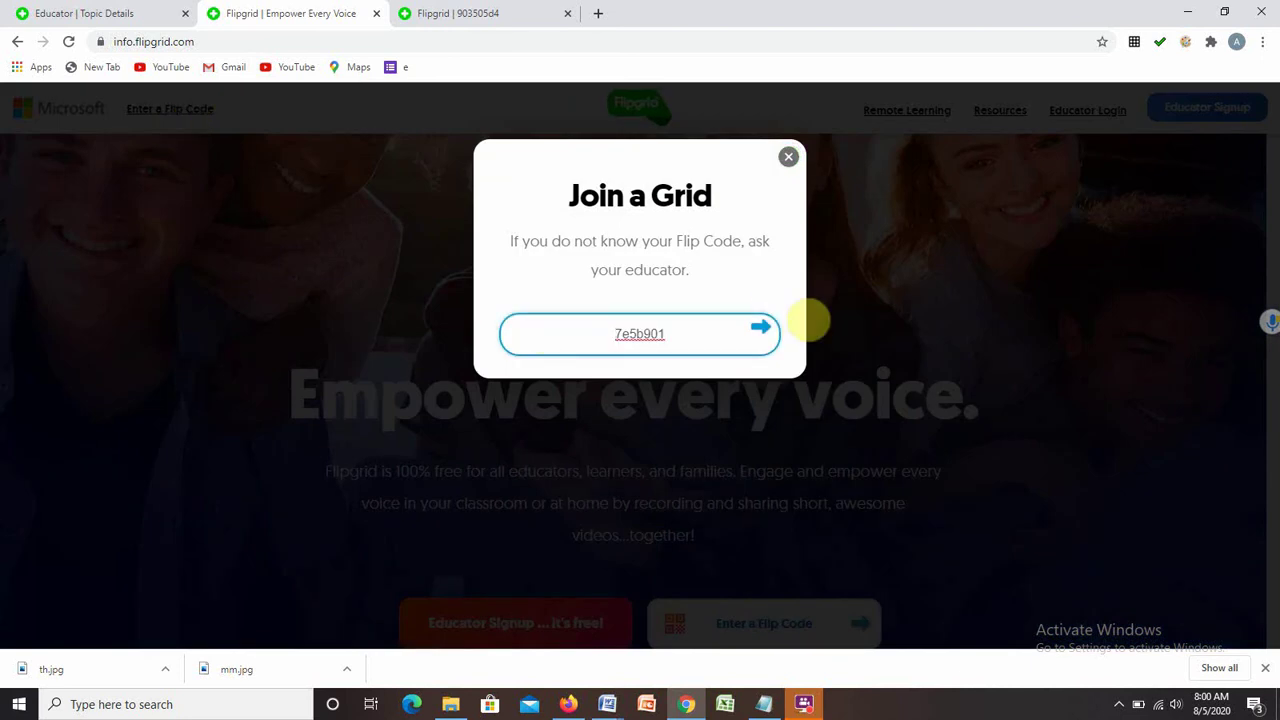
click(760, 330)
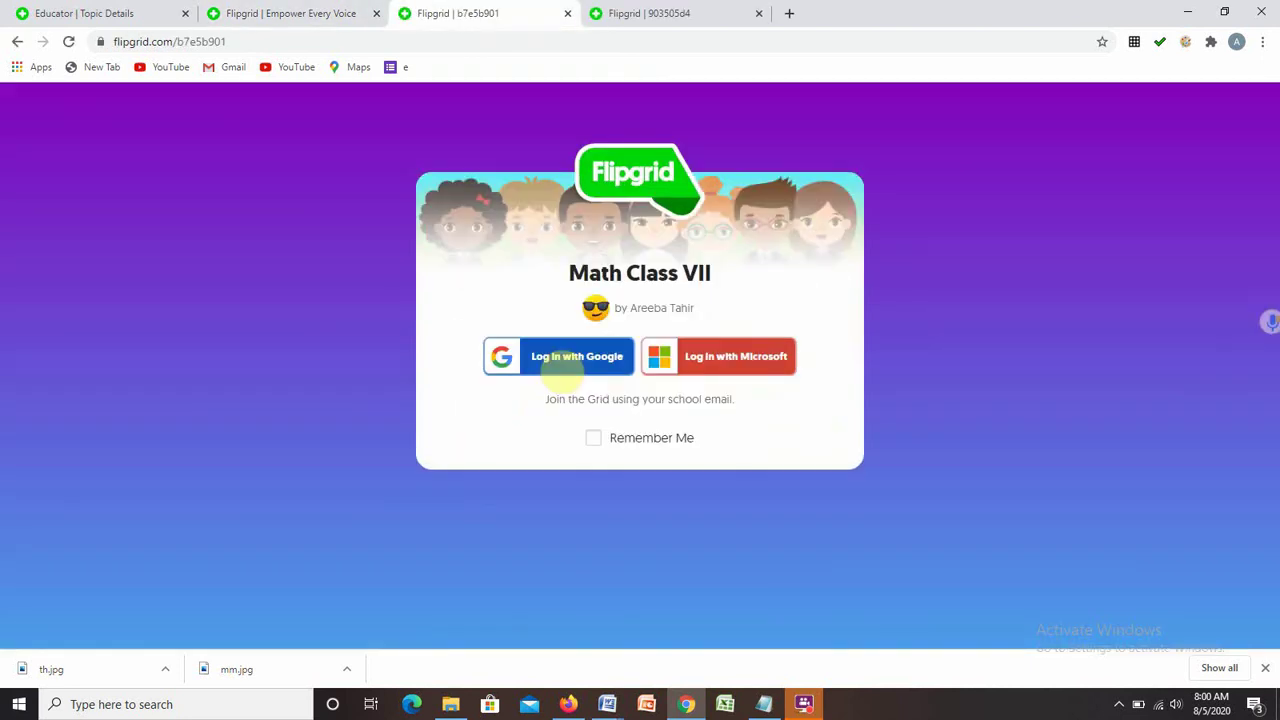
click(556, 360)
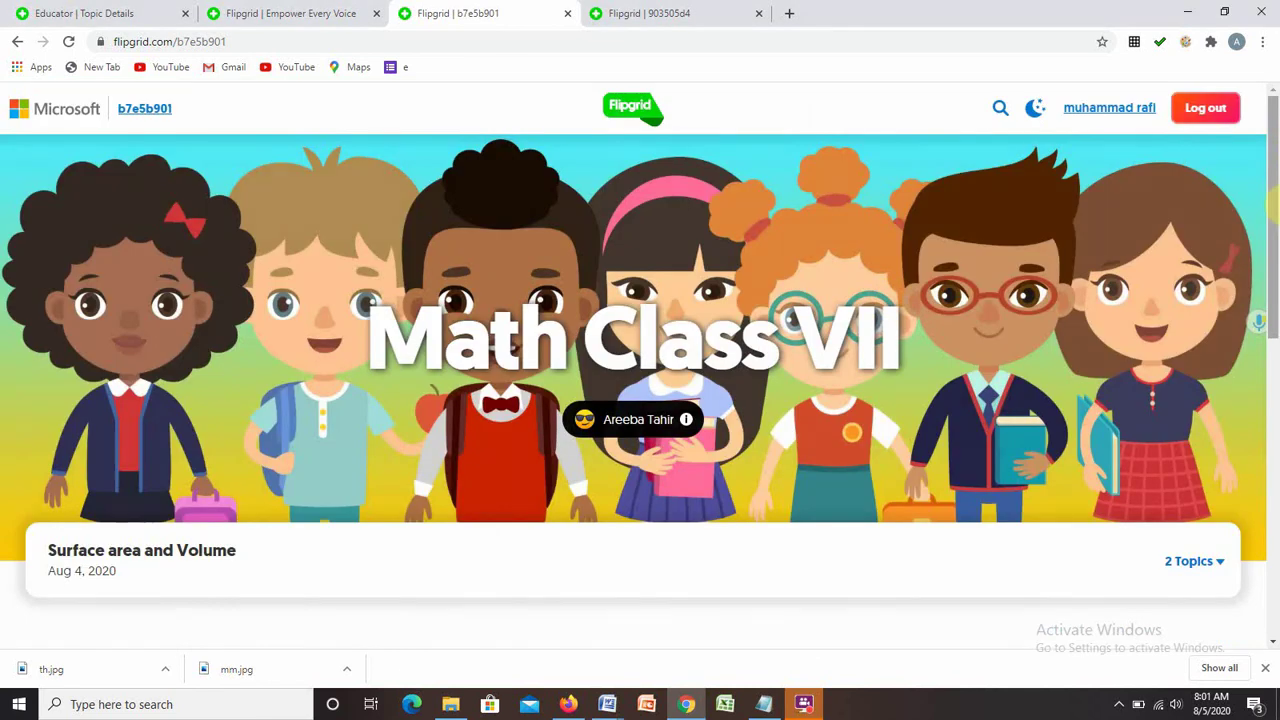
scroll(414, 326, down, 3)
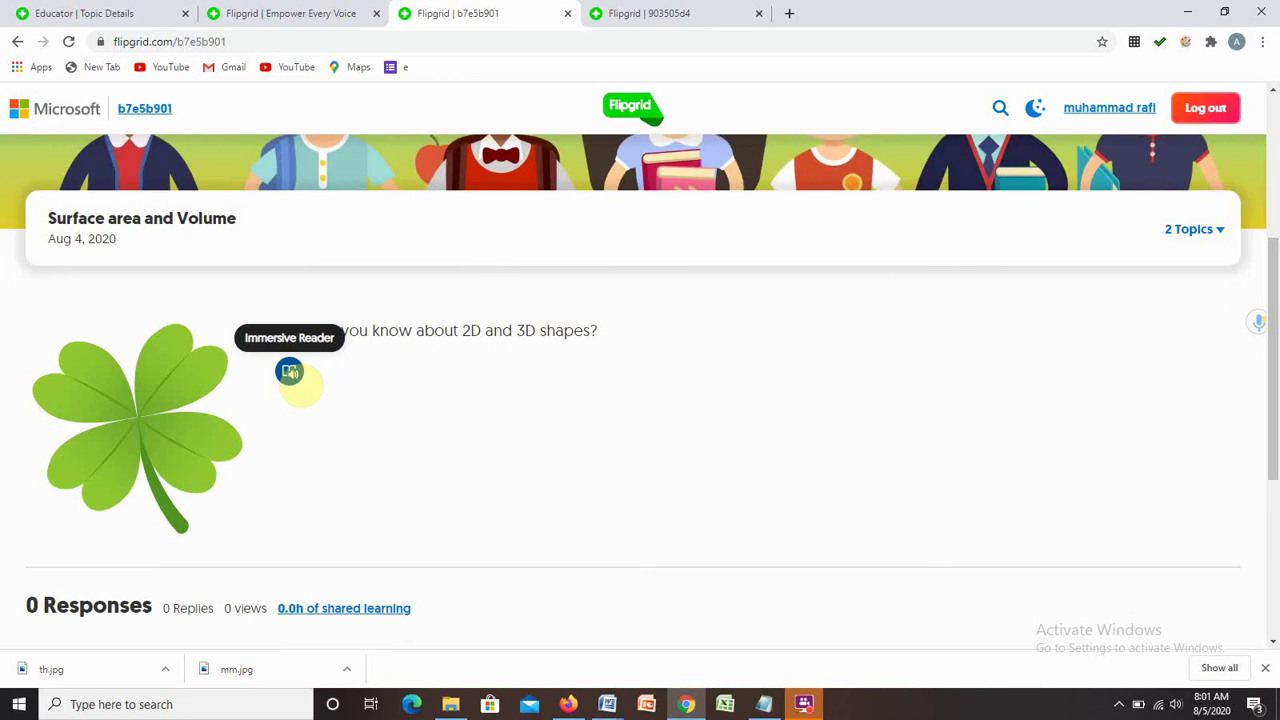
scroll(350, 410, down, 3)
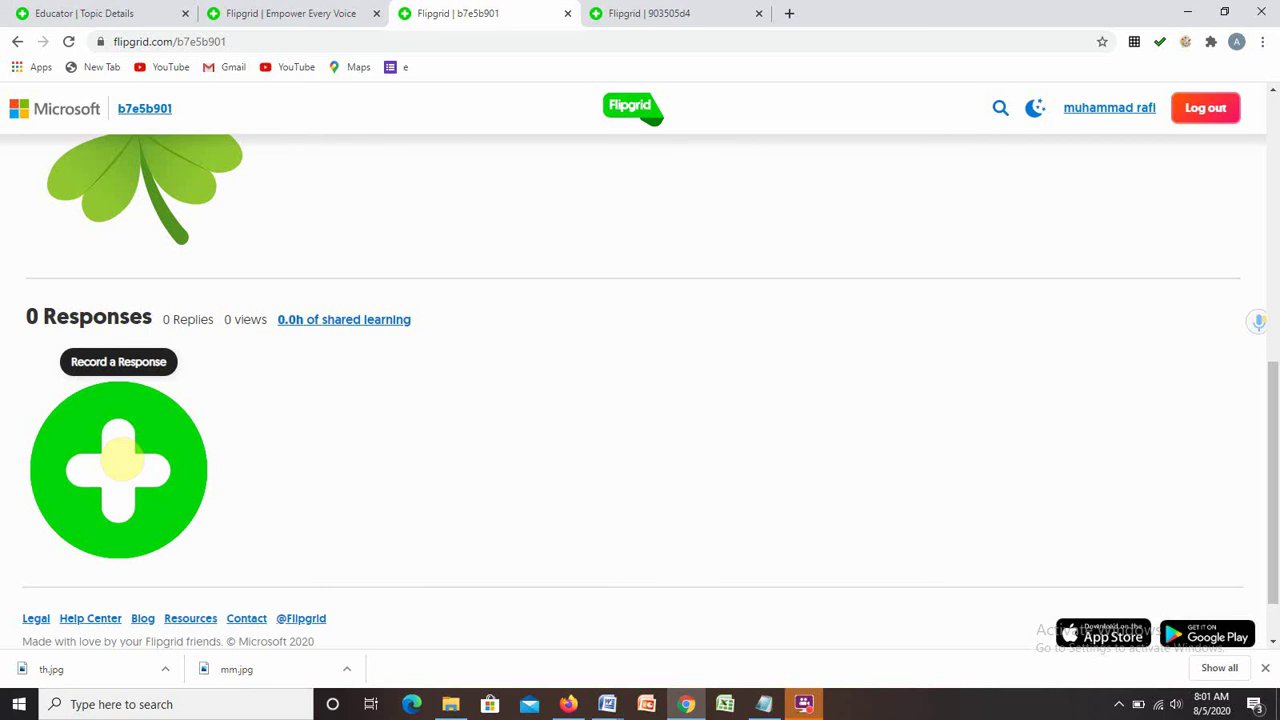
Record a short video response, take a selfie, and continue to the submission form.
click(120, 460)
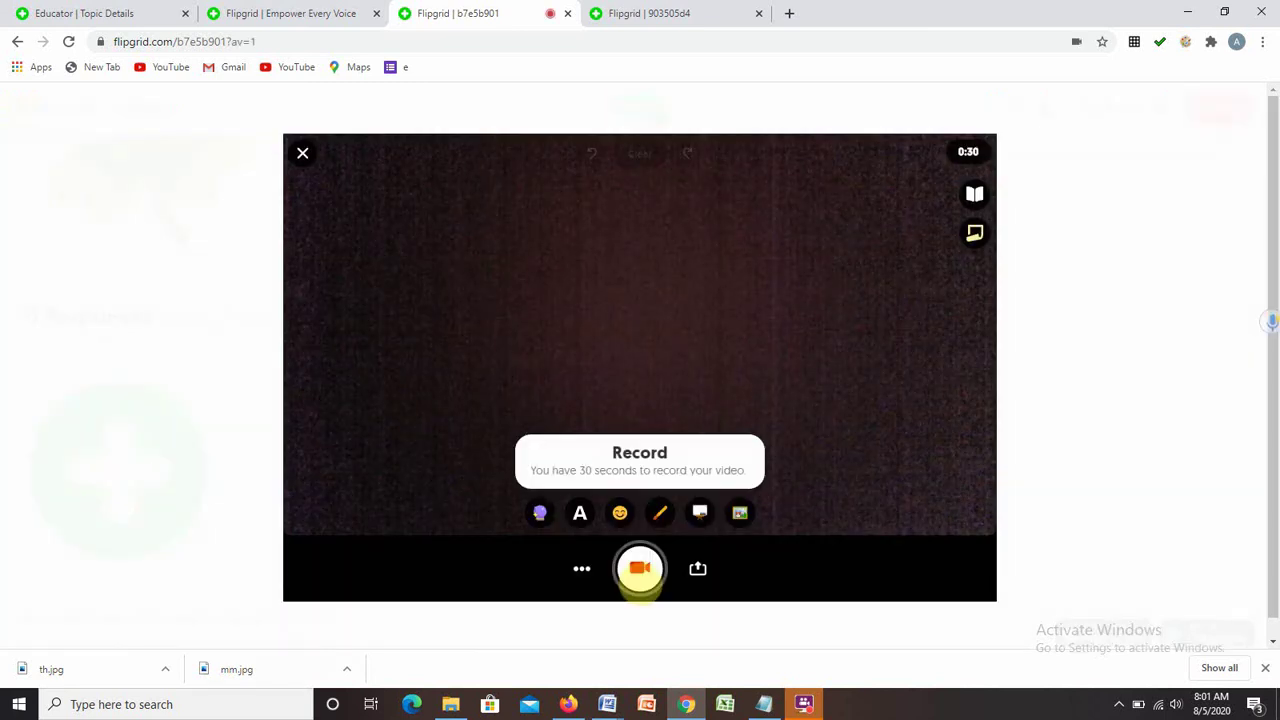
click(642, 576)
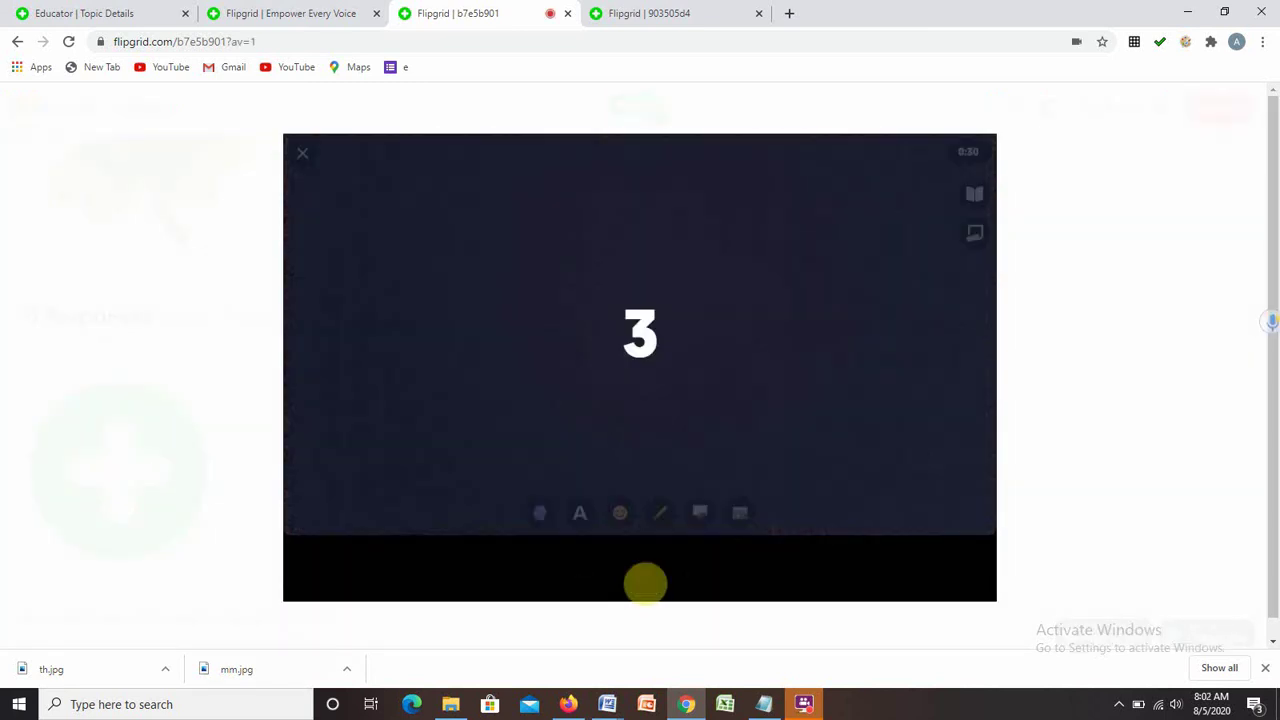
click(642, 572)
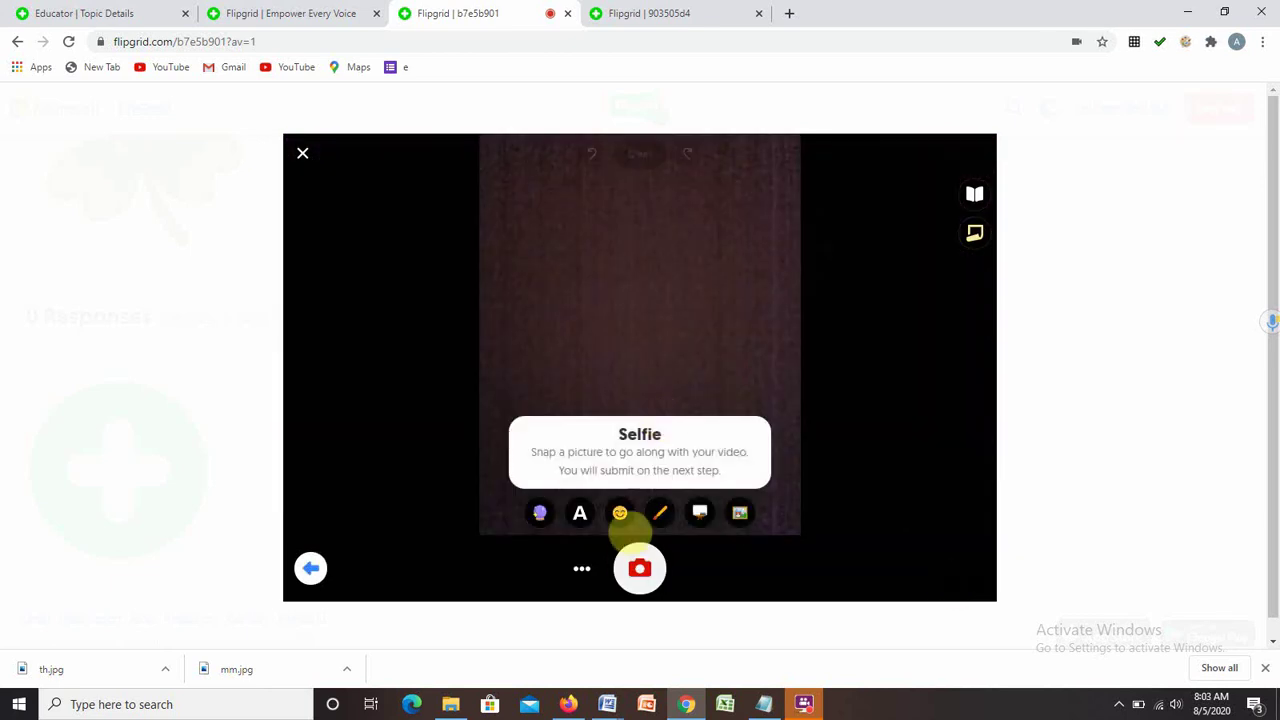
click(639, 570)
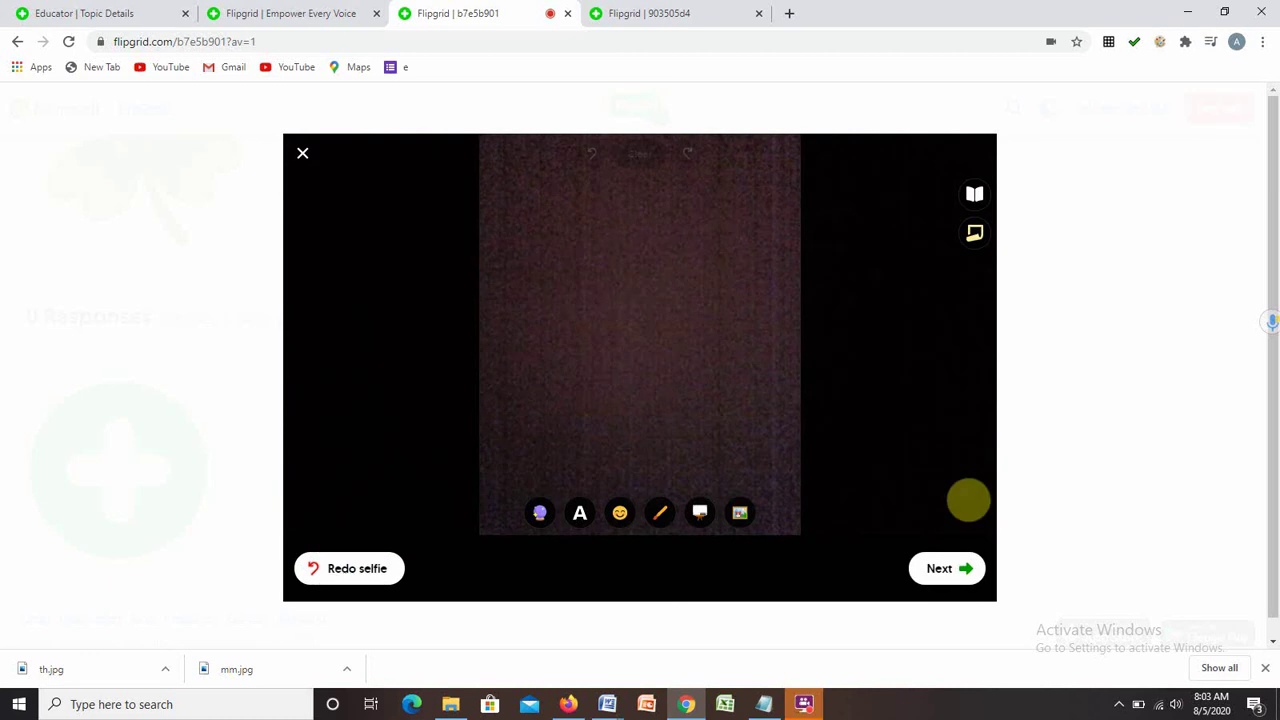
click(924, 578)
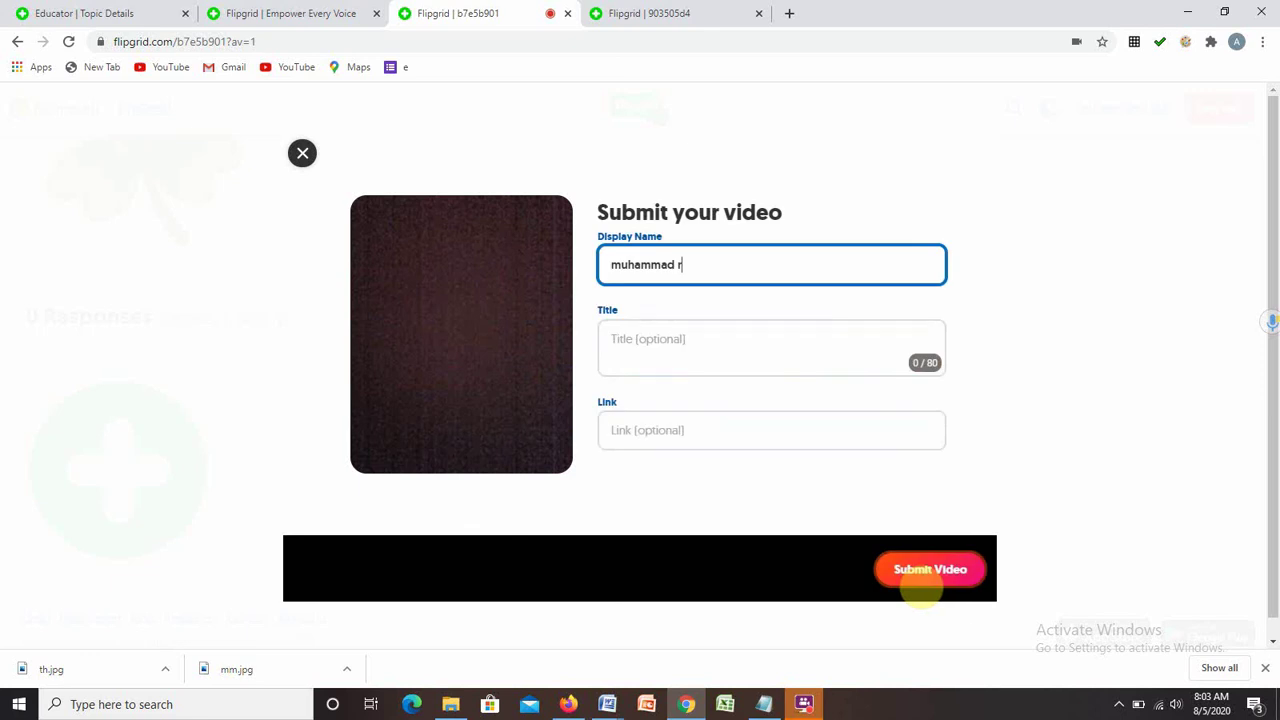
Shorten the display name to the student's first name, title it 'Surface area and Volume', and submit.
drag(683, 265, 604, 264)
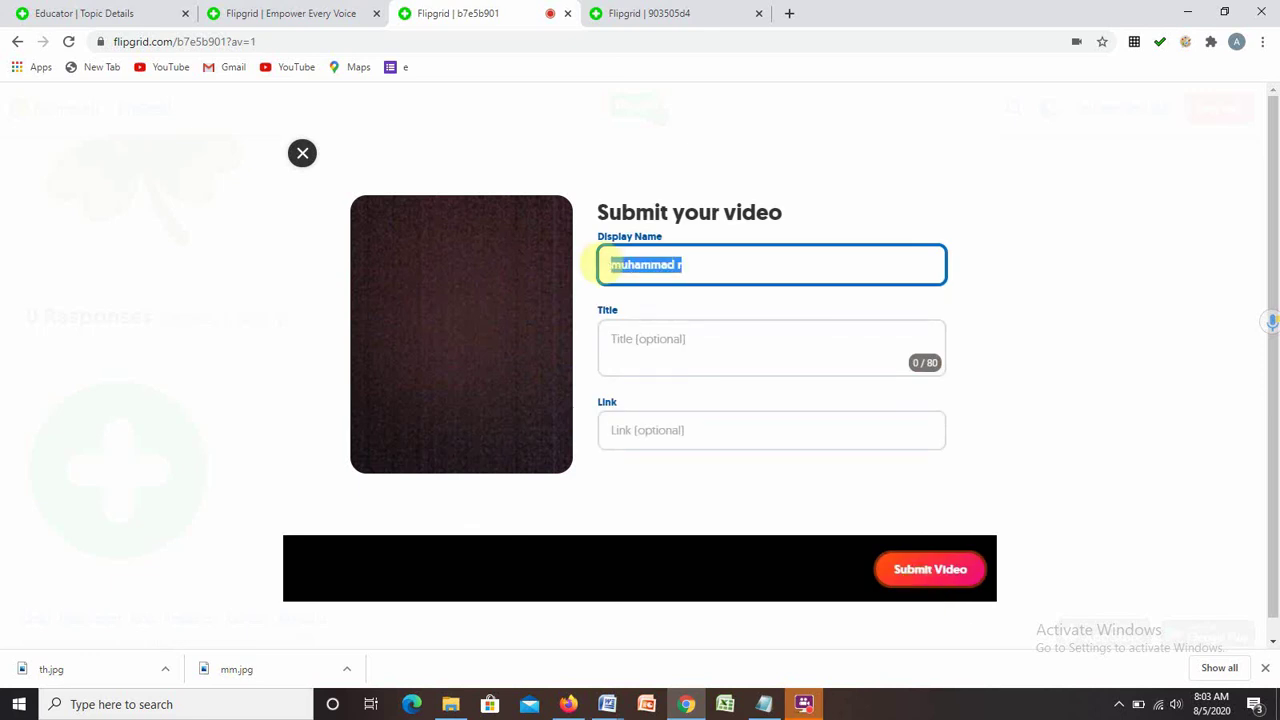
text(Muhammad)
click(625, 340)
text(Surface area and Volume)
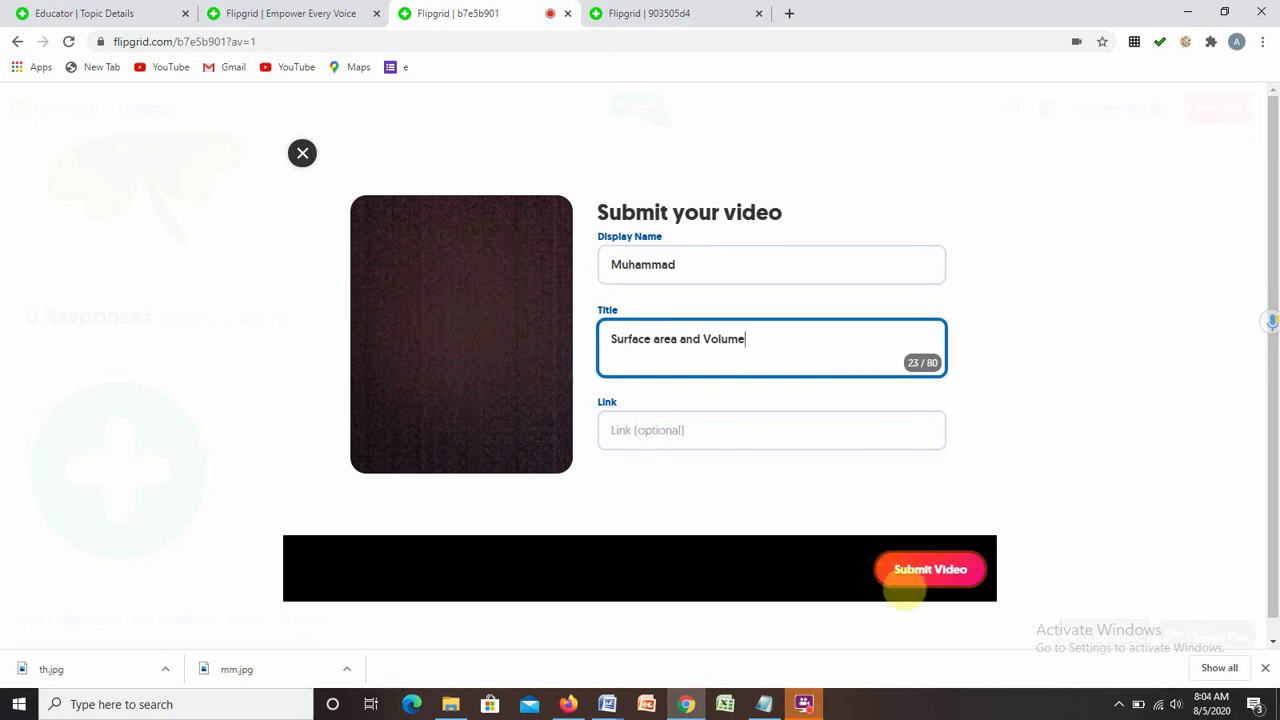
click(900, 580)
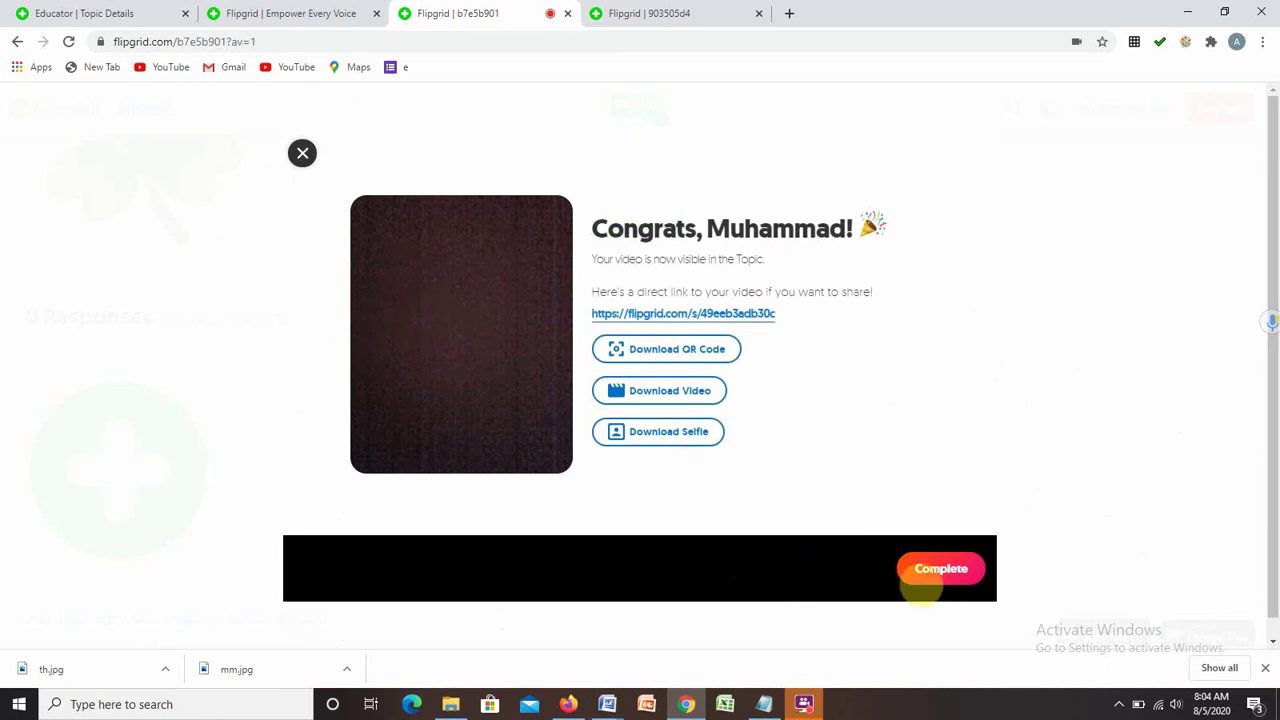
click(920, 580)
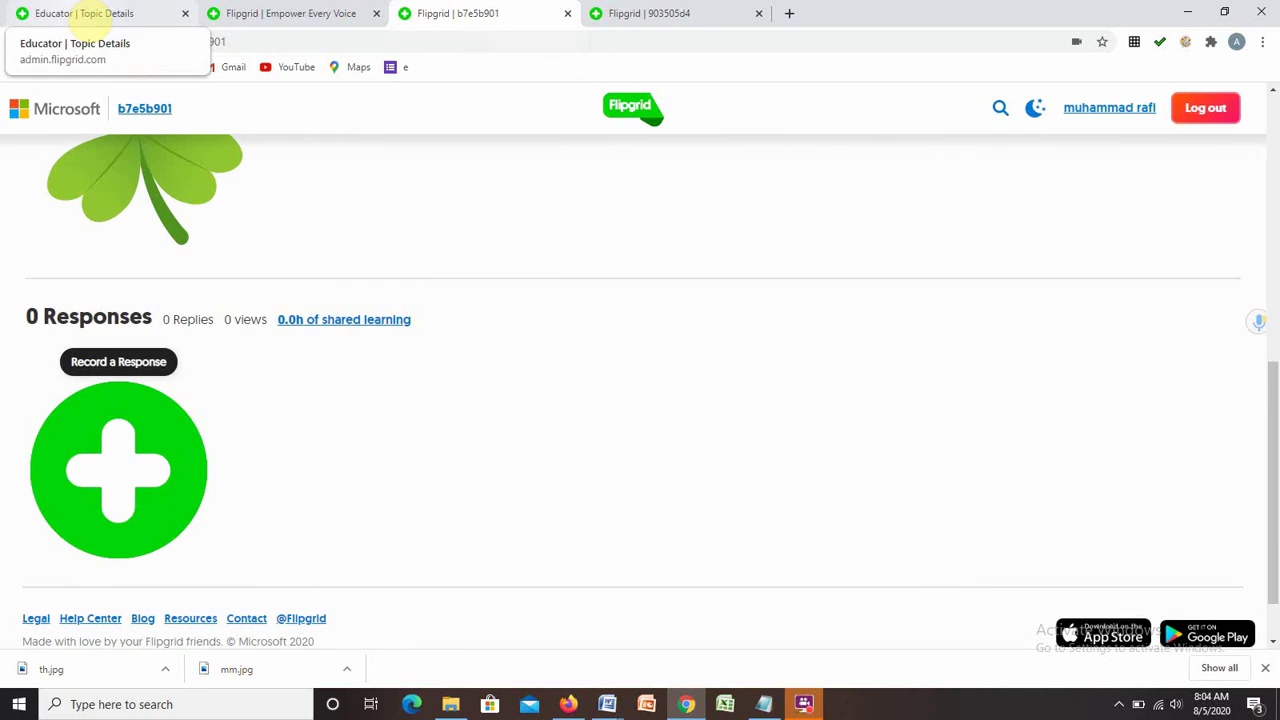
Reload the educator's Surface area and Volume topic page to show both submitted responses.
click(82, 13)
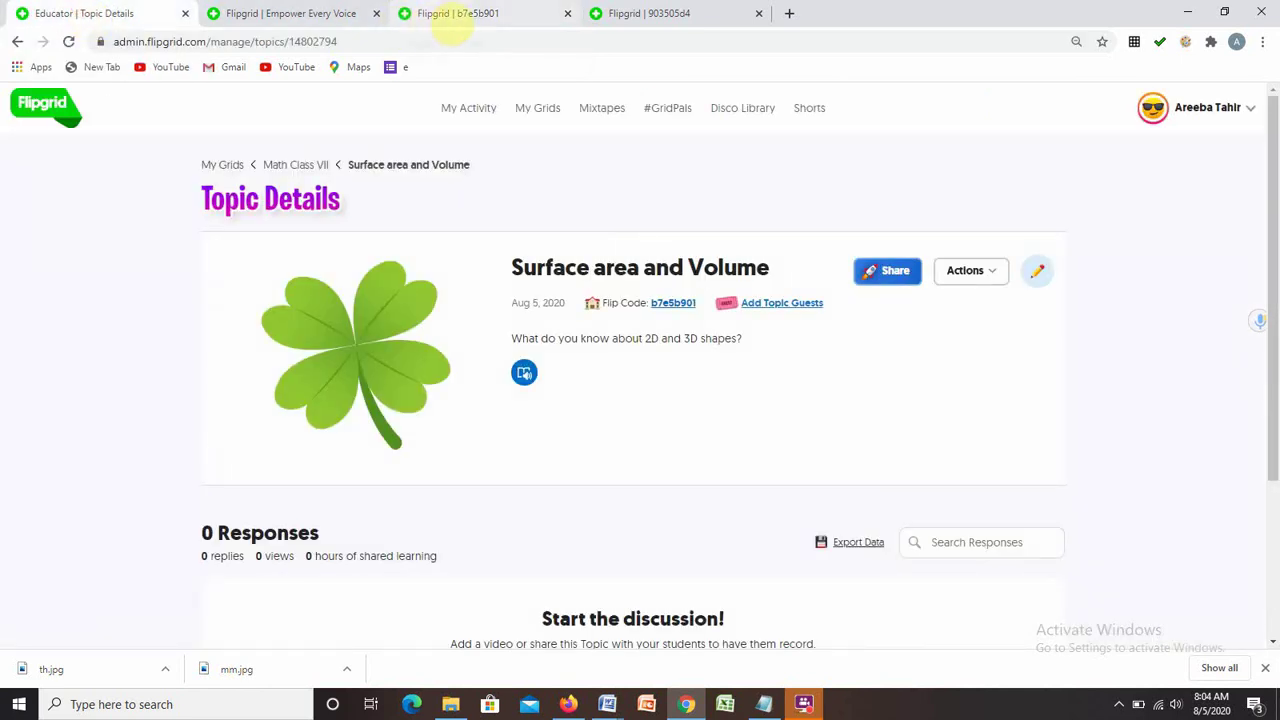
drag(452, 20, 337, 11)
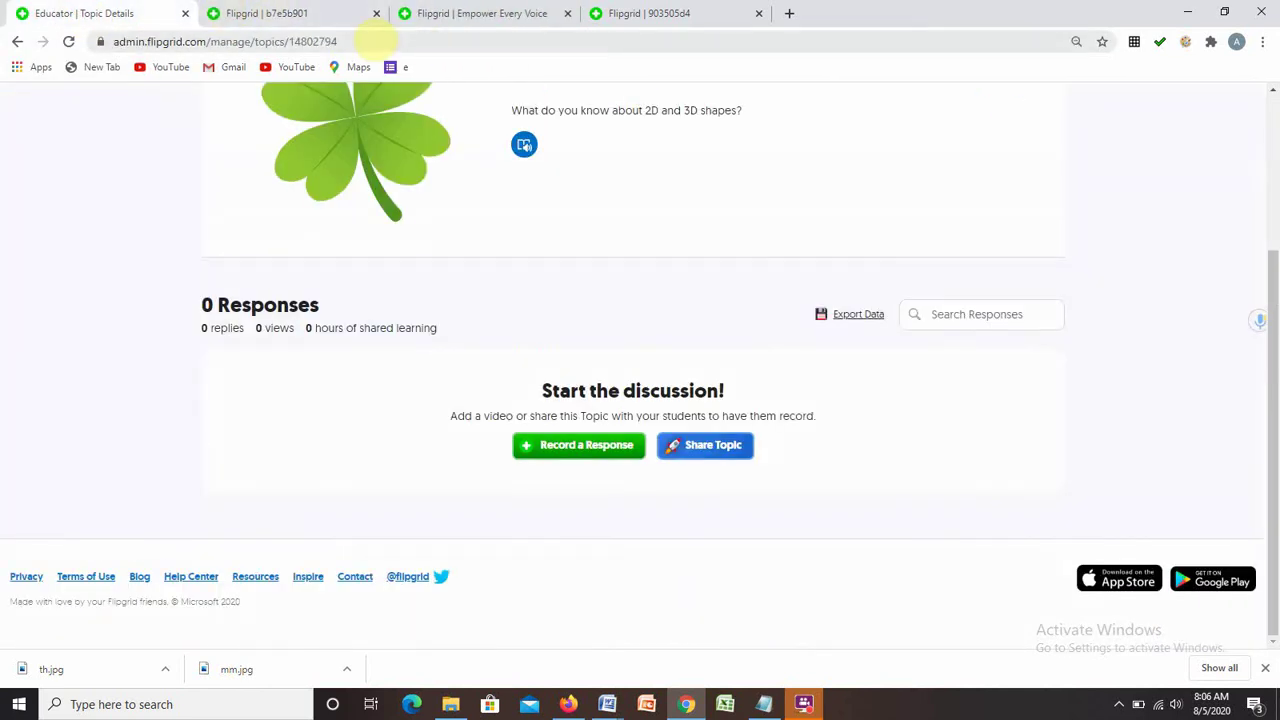
click(373, 40)
key(Return)
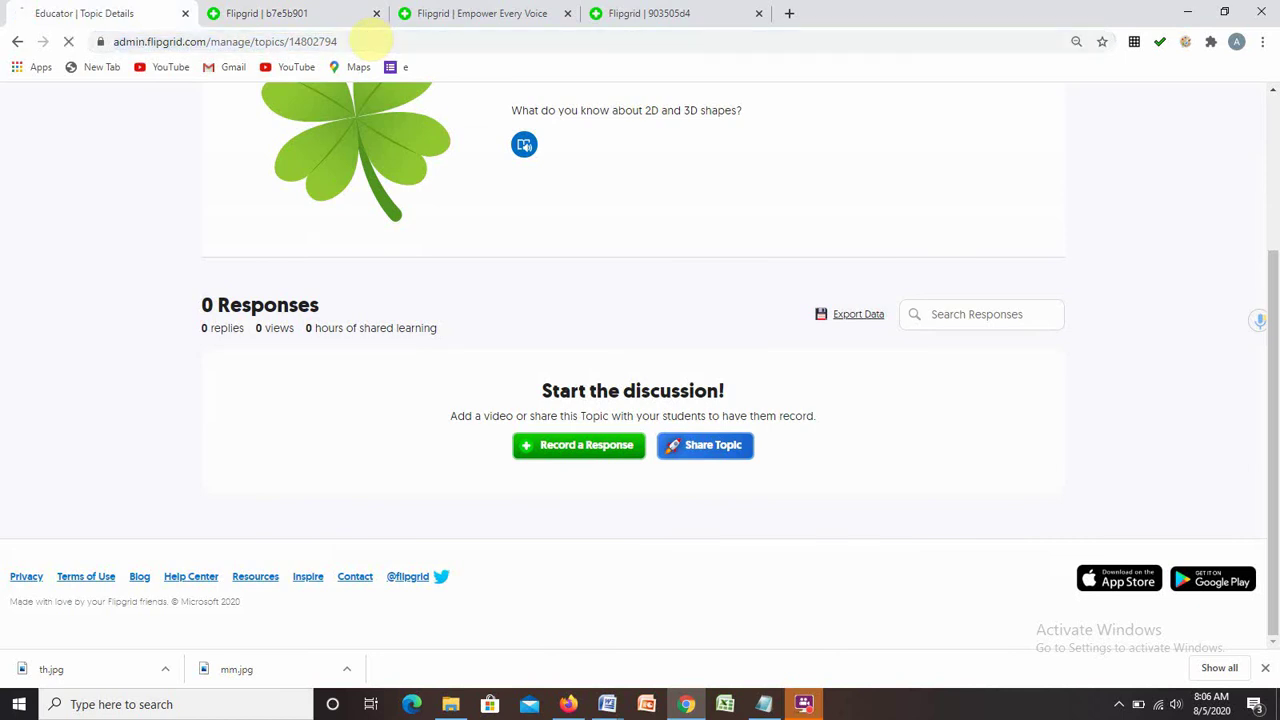
drag(1272, 120, 1274, 245)
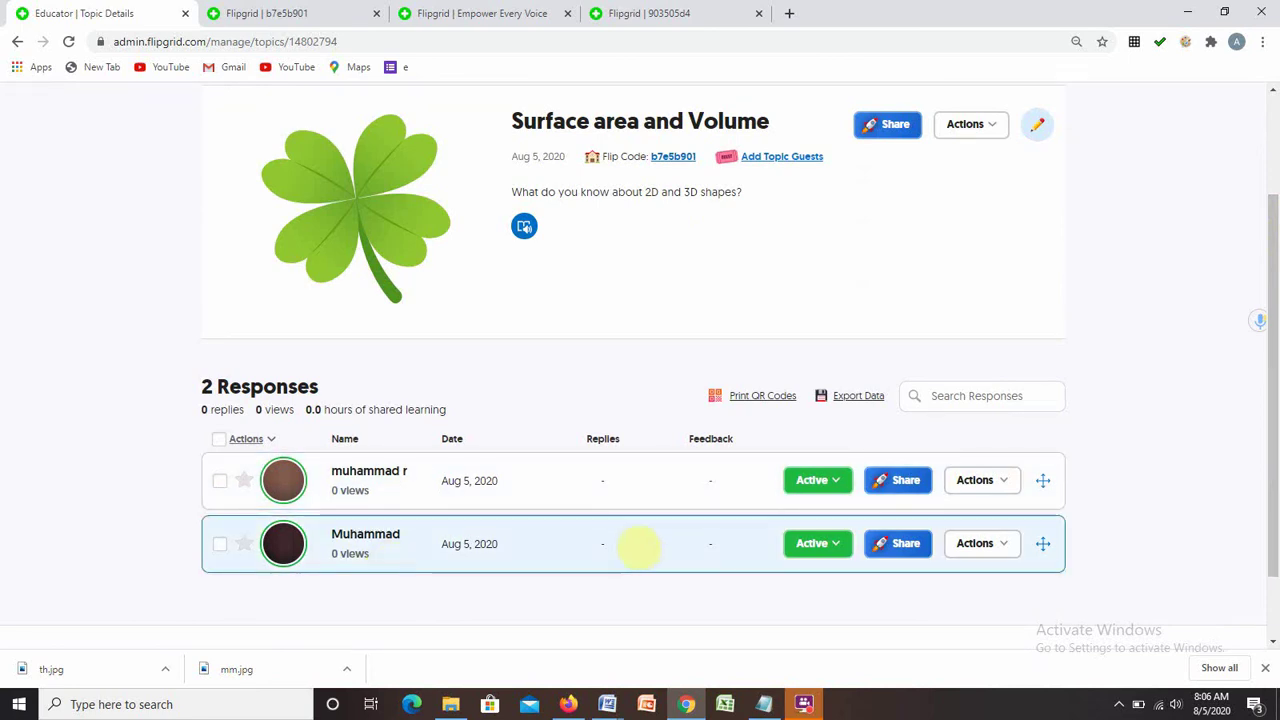
Open the newest student response in its feedback view for review.
click(596, 546)
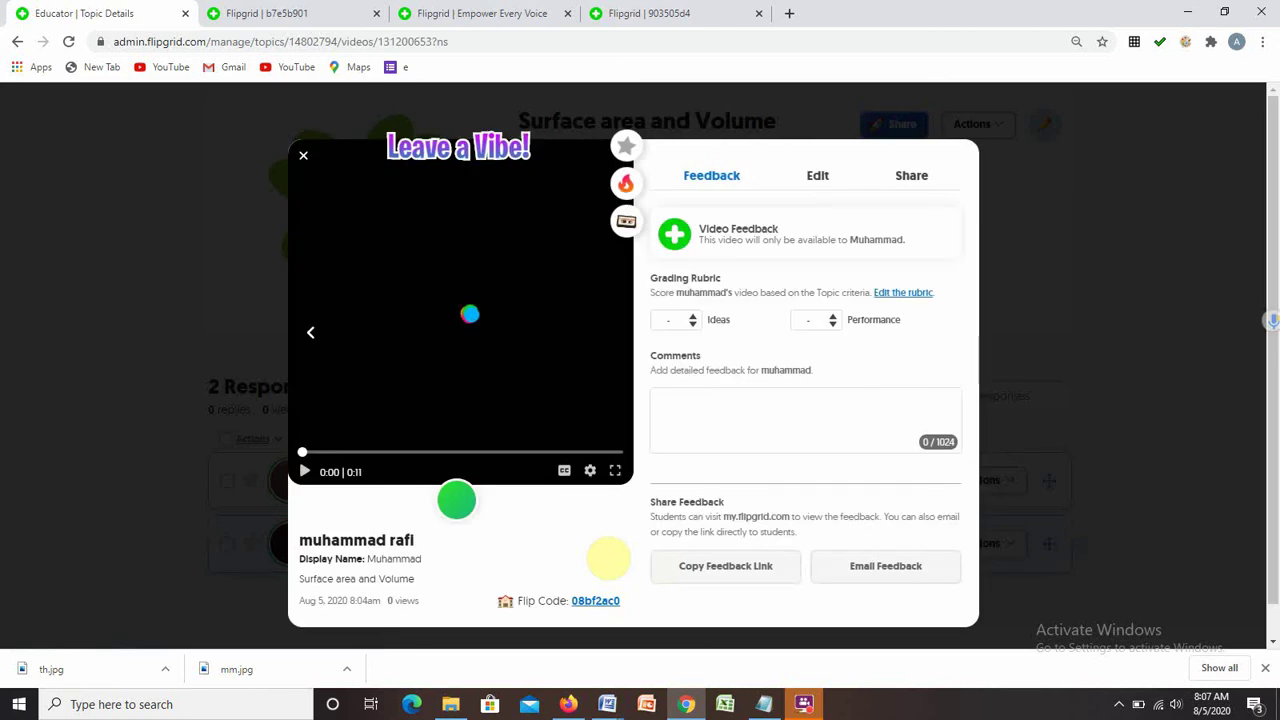